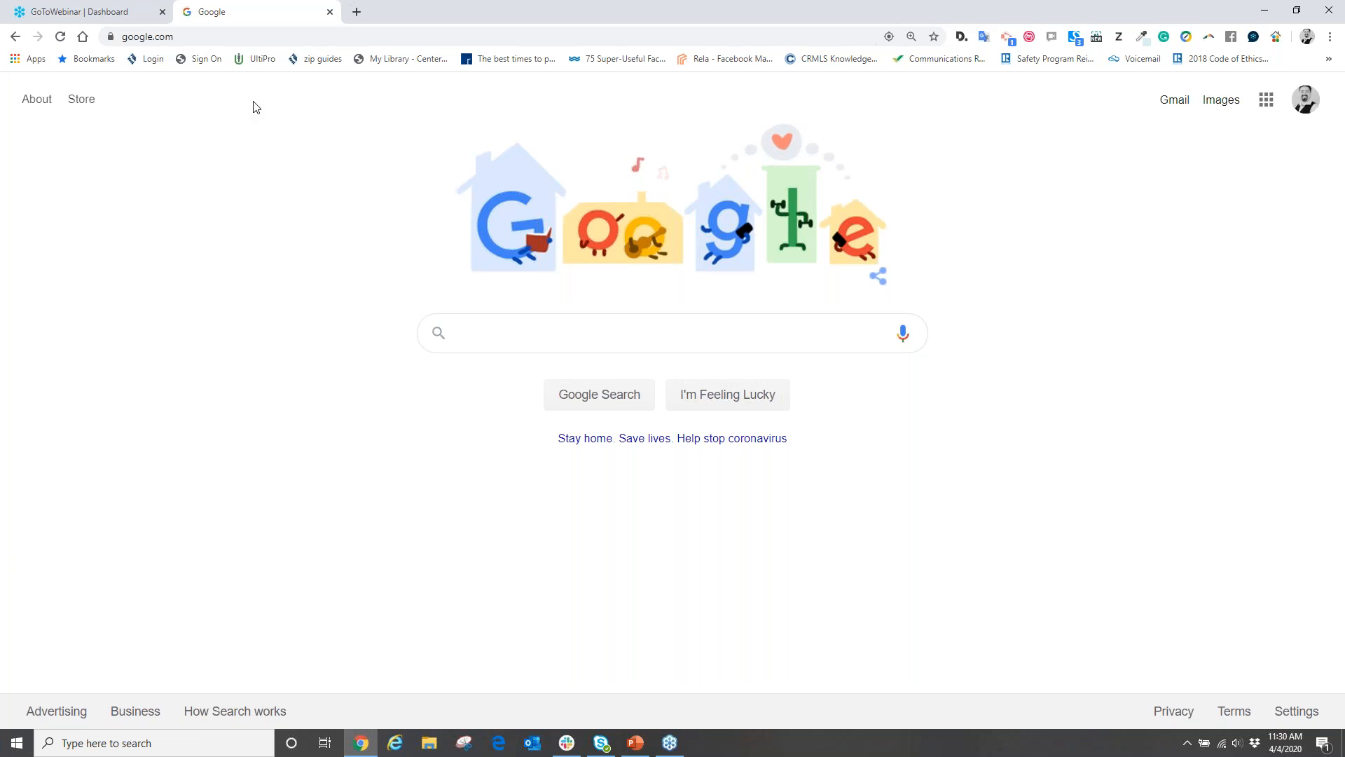
left_click(185, 36)
type("w")
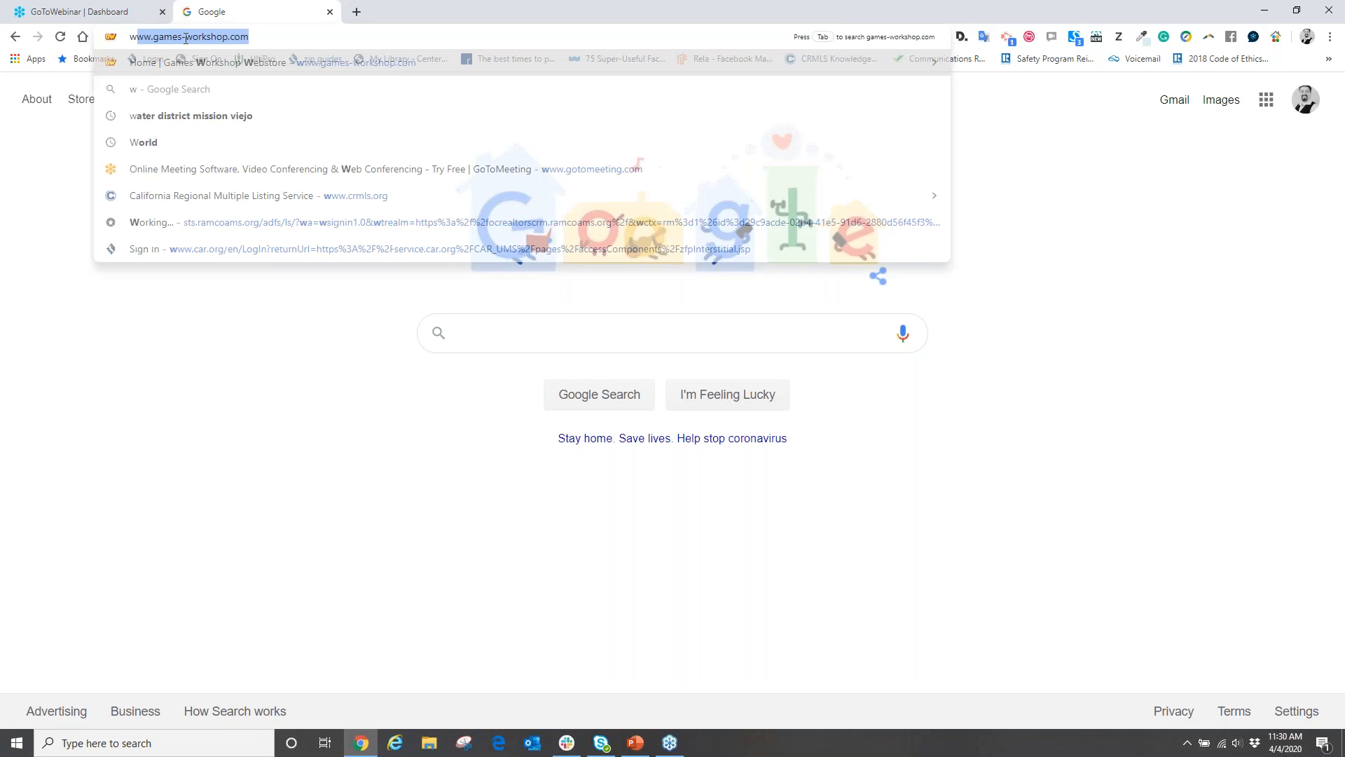
type("ww.zoom.com")
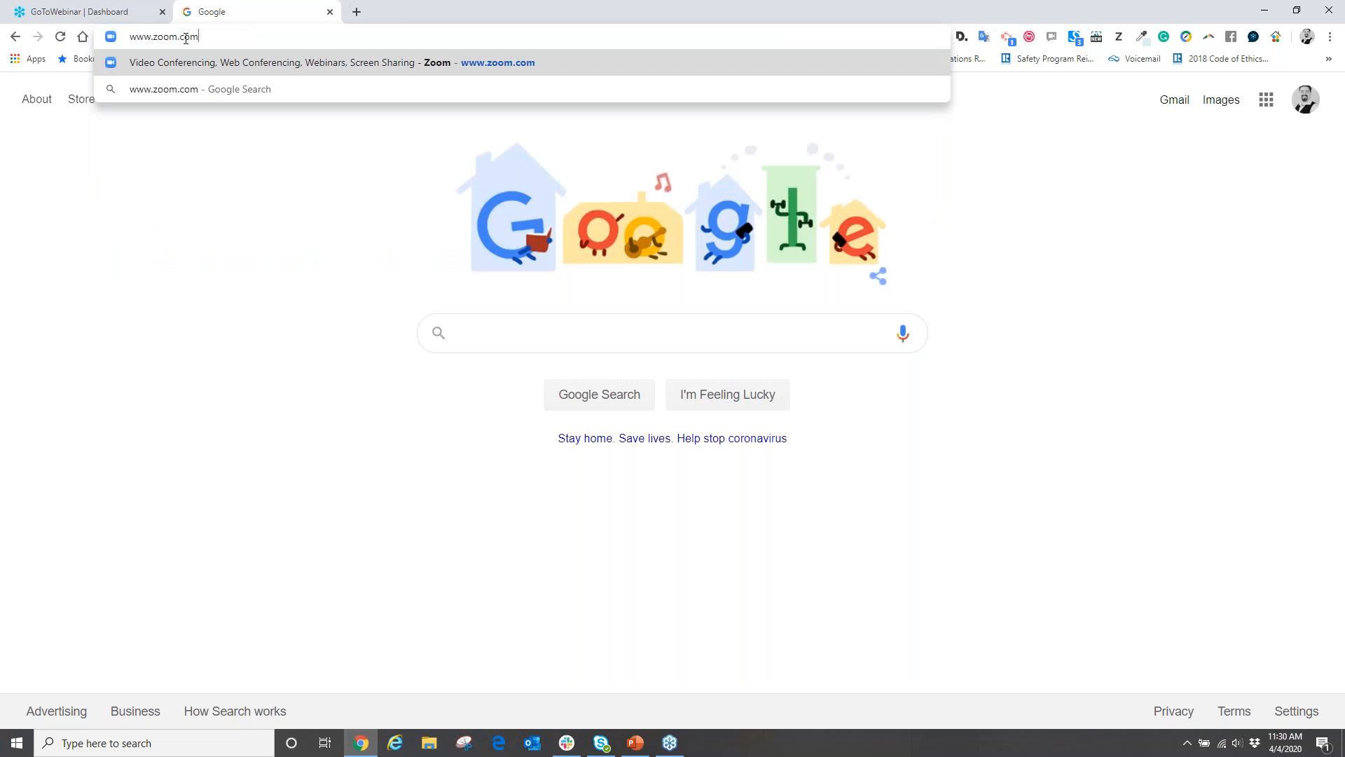
key("Return")
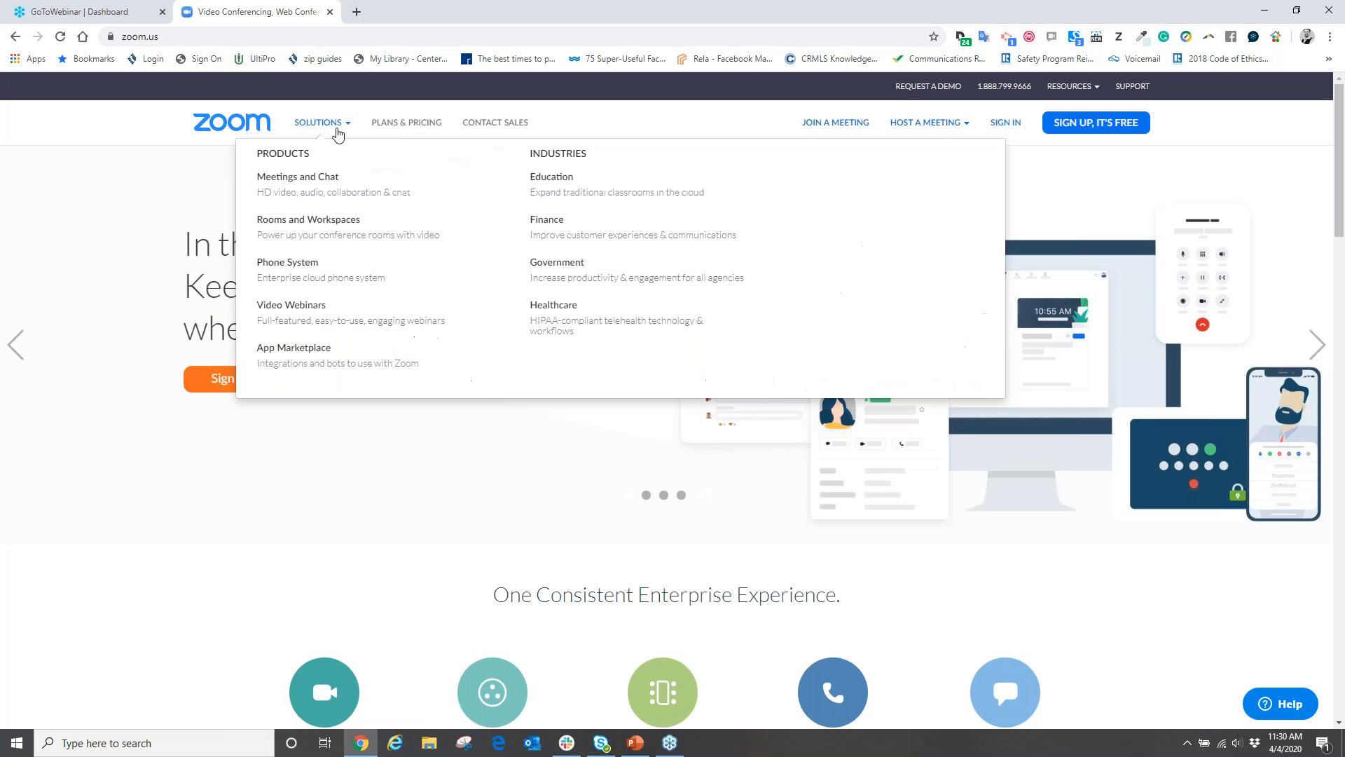
Look over the Zoom plans and pricing page, then go to the Sign In page
left_click(397, 124)
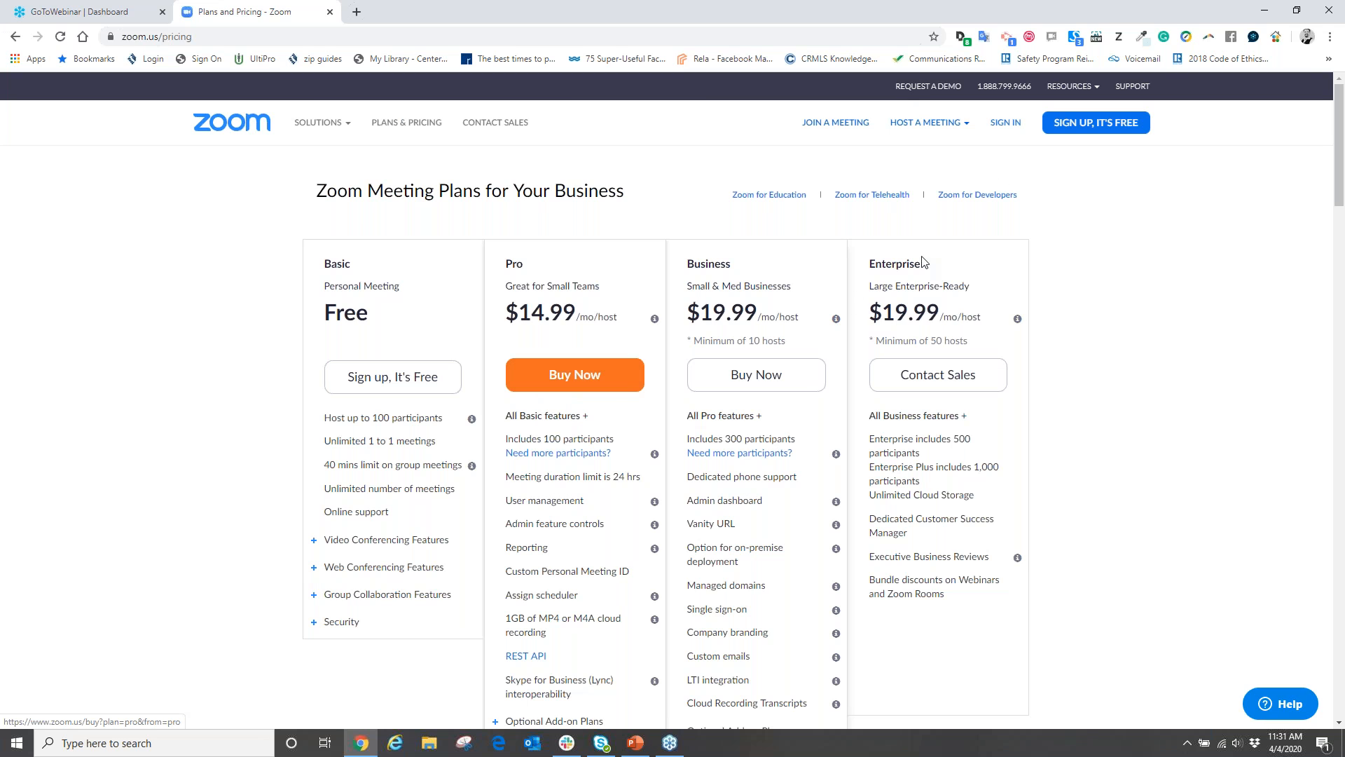
left_click(1006, 124)
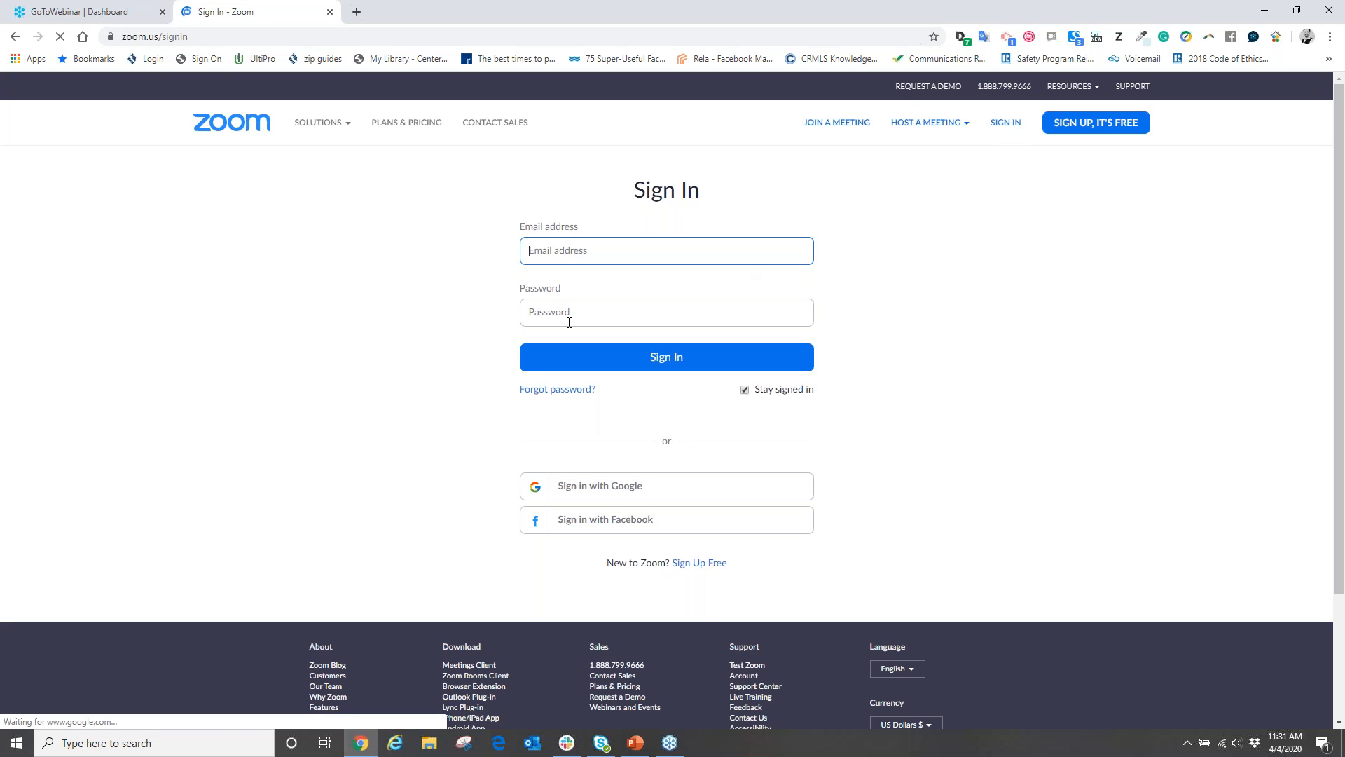
Sign in with the account e-mail and password, re-entering the password once
left_click(592, 257)
key("Tab")
type("•••••••")
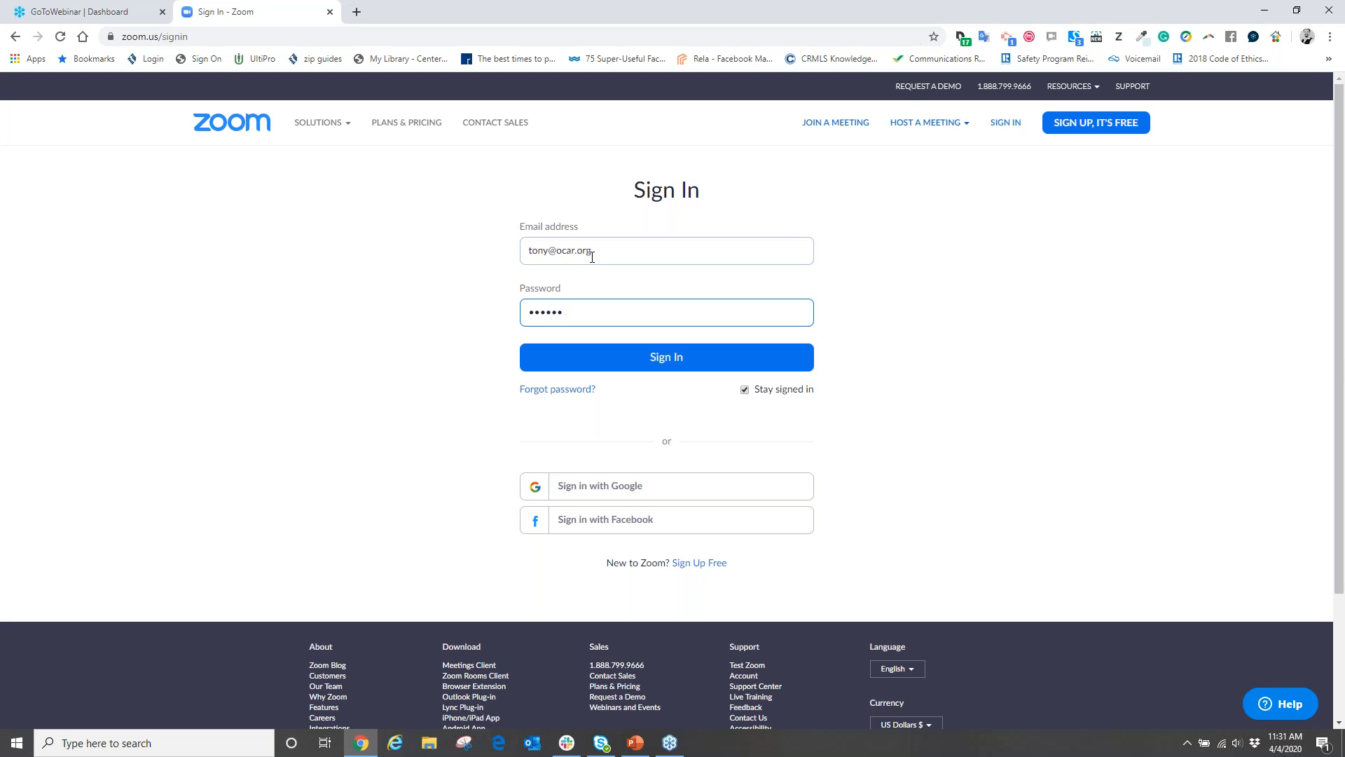
key("BackSpace")
key("BackSpace")
key("BackSpace")
key("BackSpace")
key("BackSpace")
type("••••••••")
key("Return")
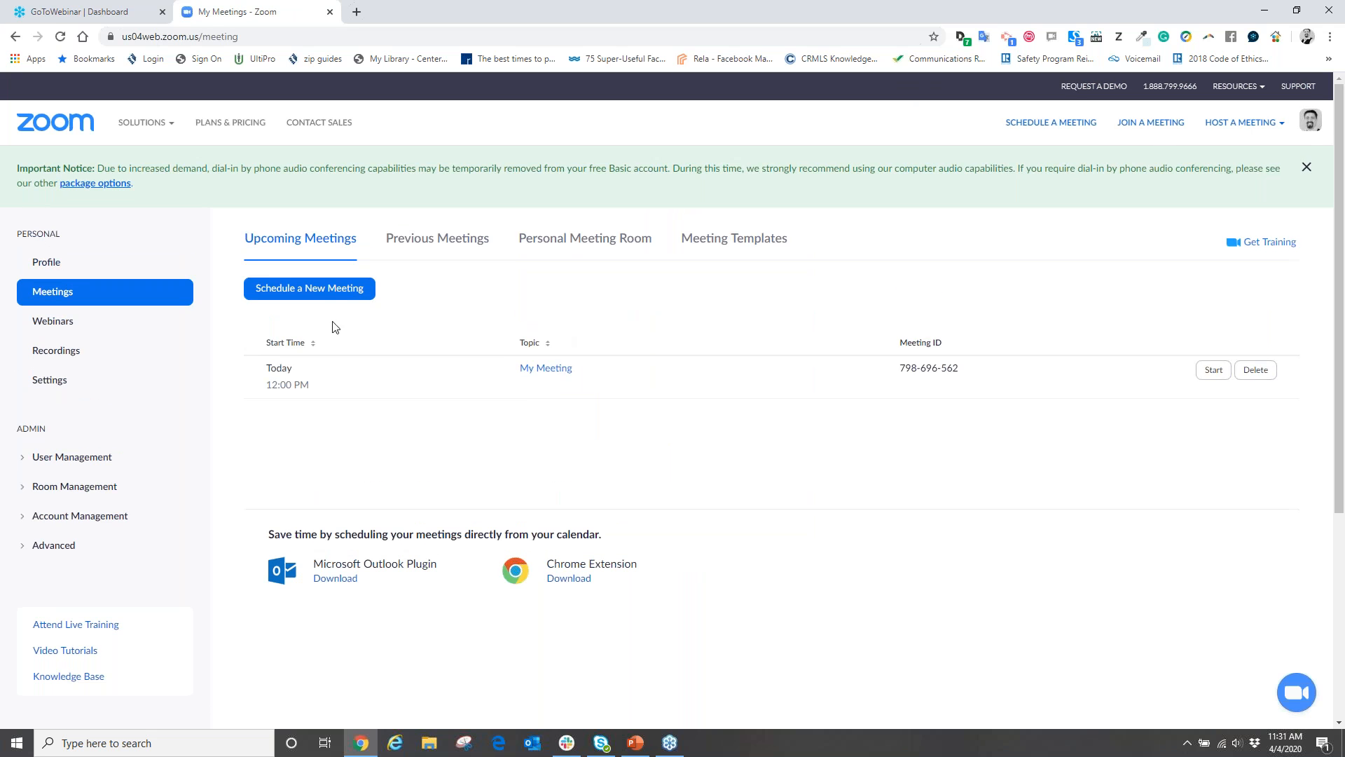
Go through Profile and Meetings to open the Schedule a New Meeting form
left_click(48, 263)
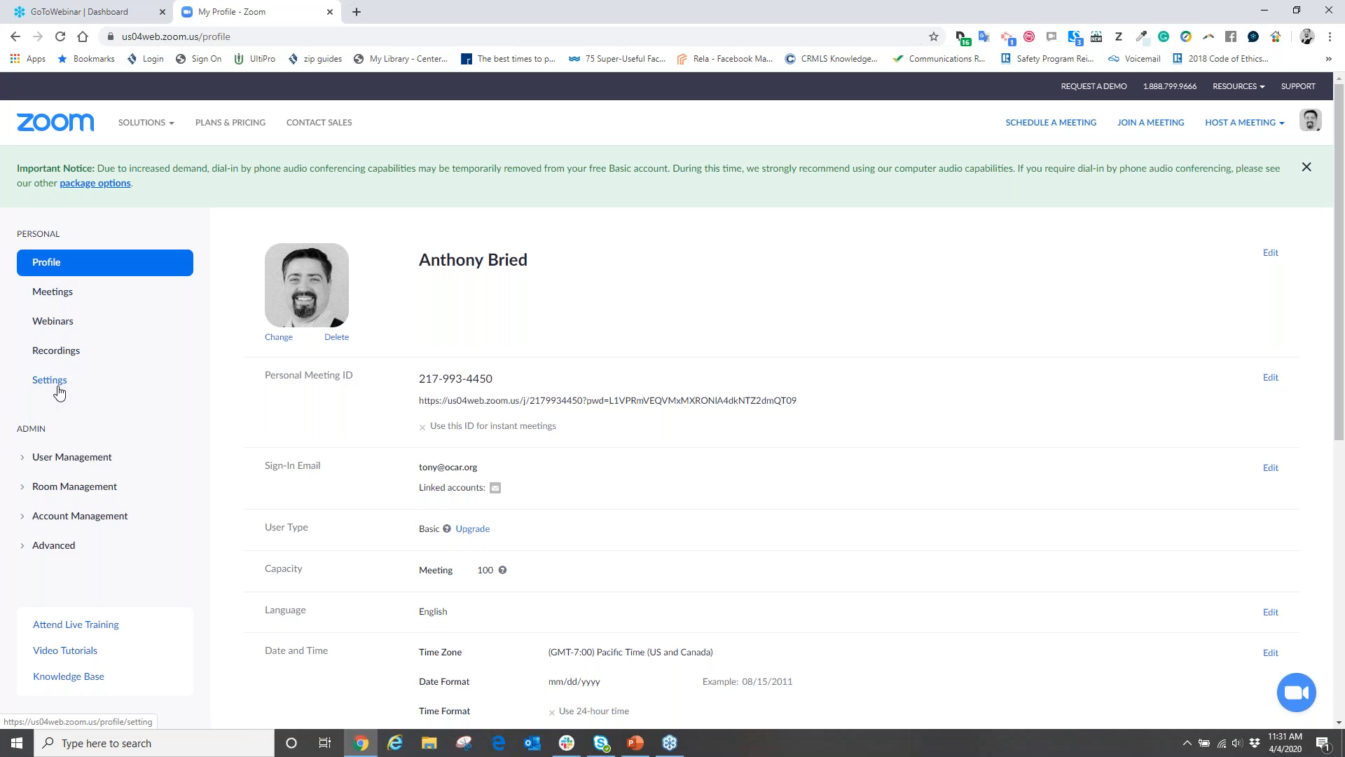
left_click(56, 293)
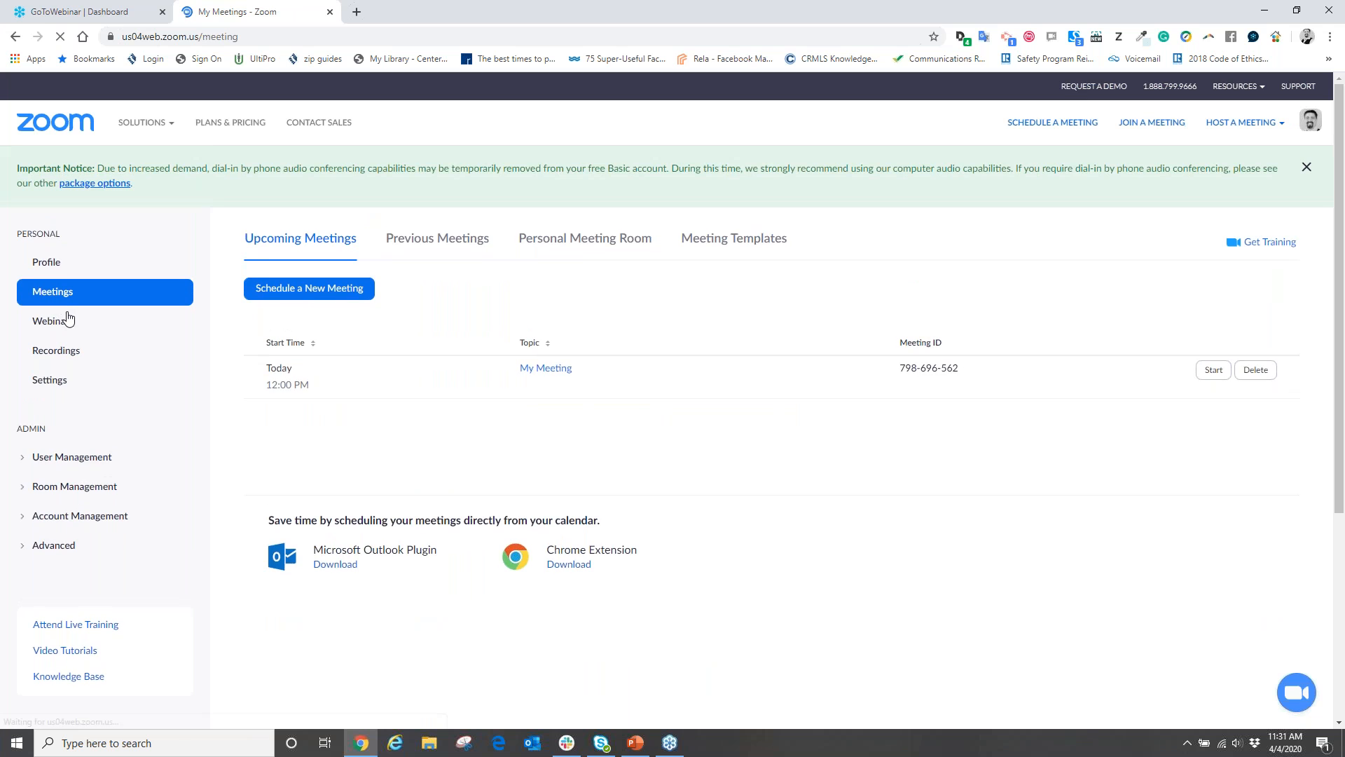
left_click(290, 294)
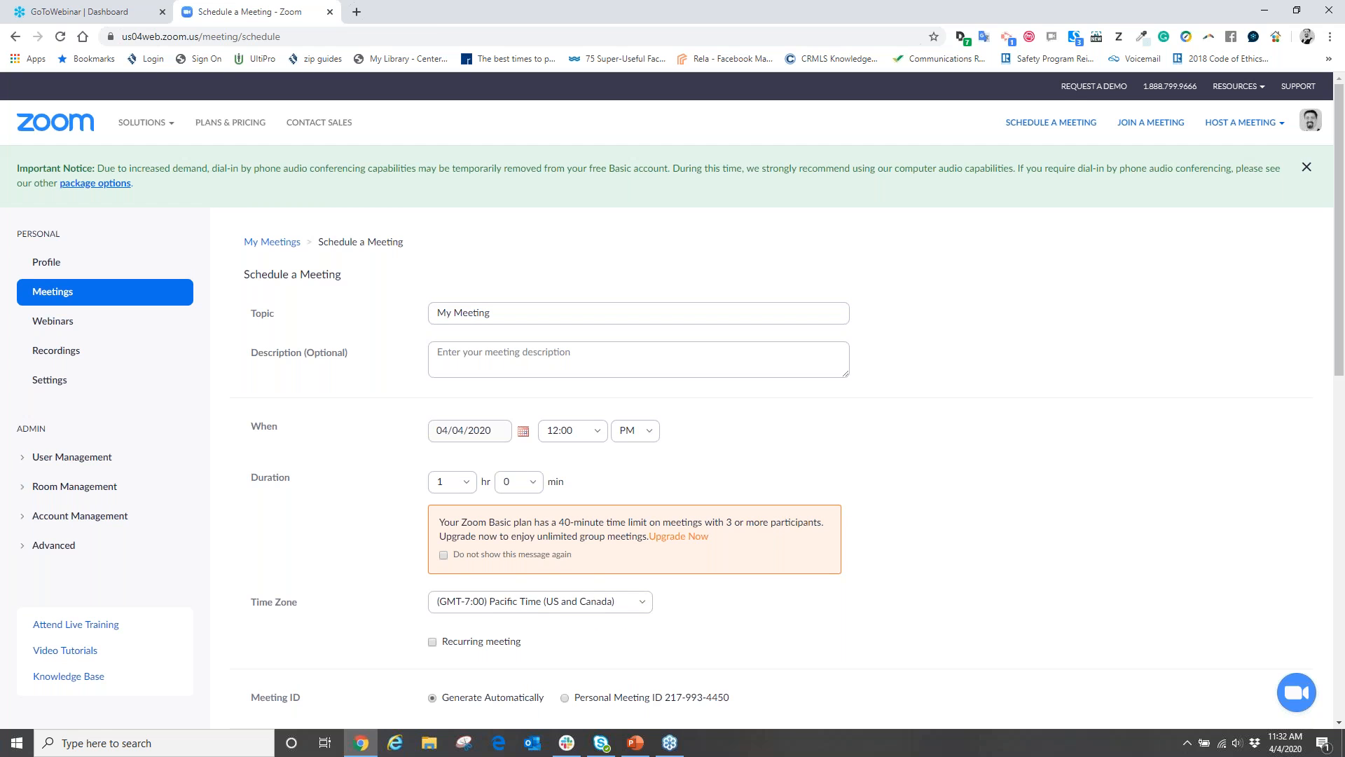
scroll(384, 334, "down", 1)
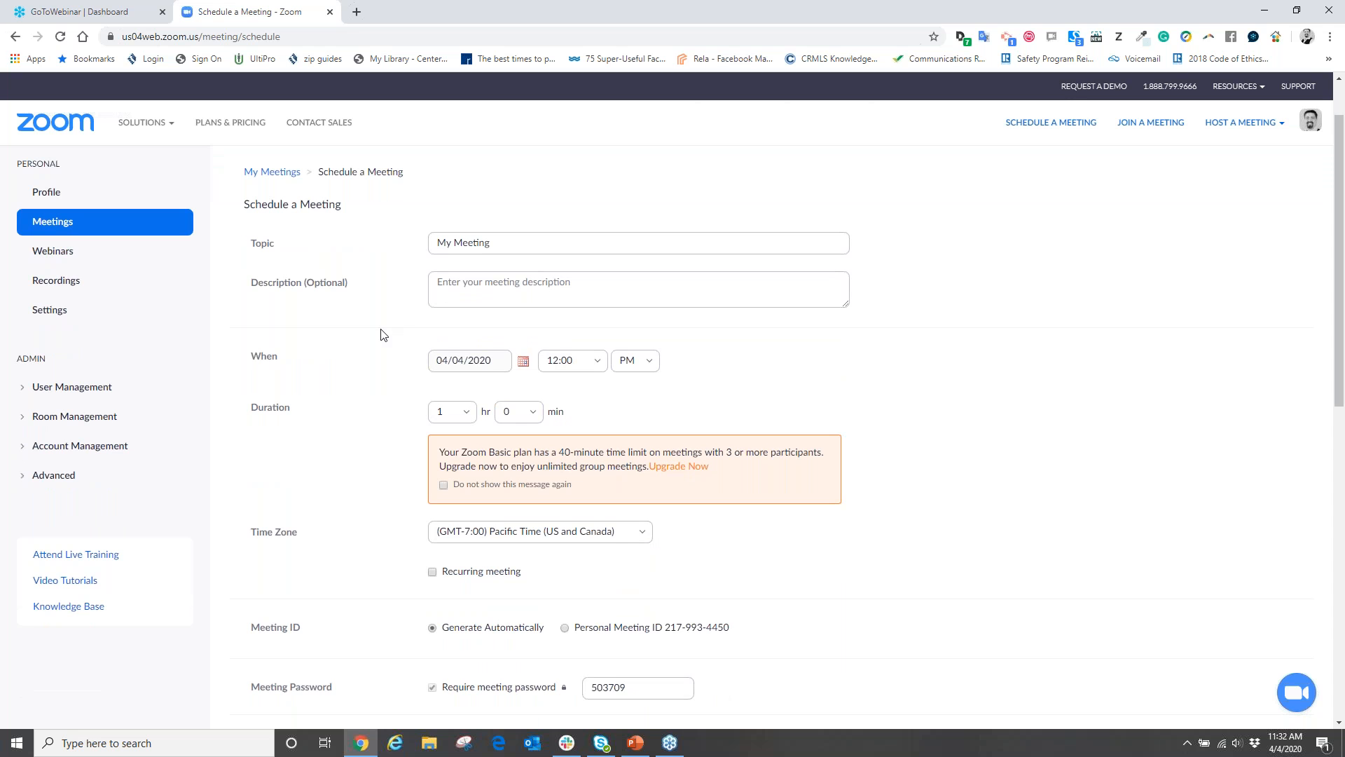
scroll(384, 334, "down", 1)
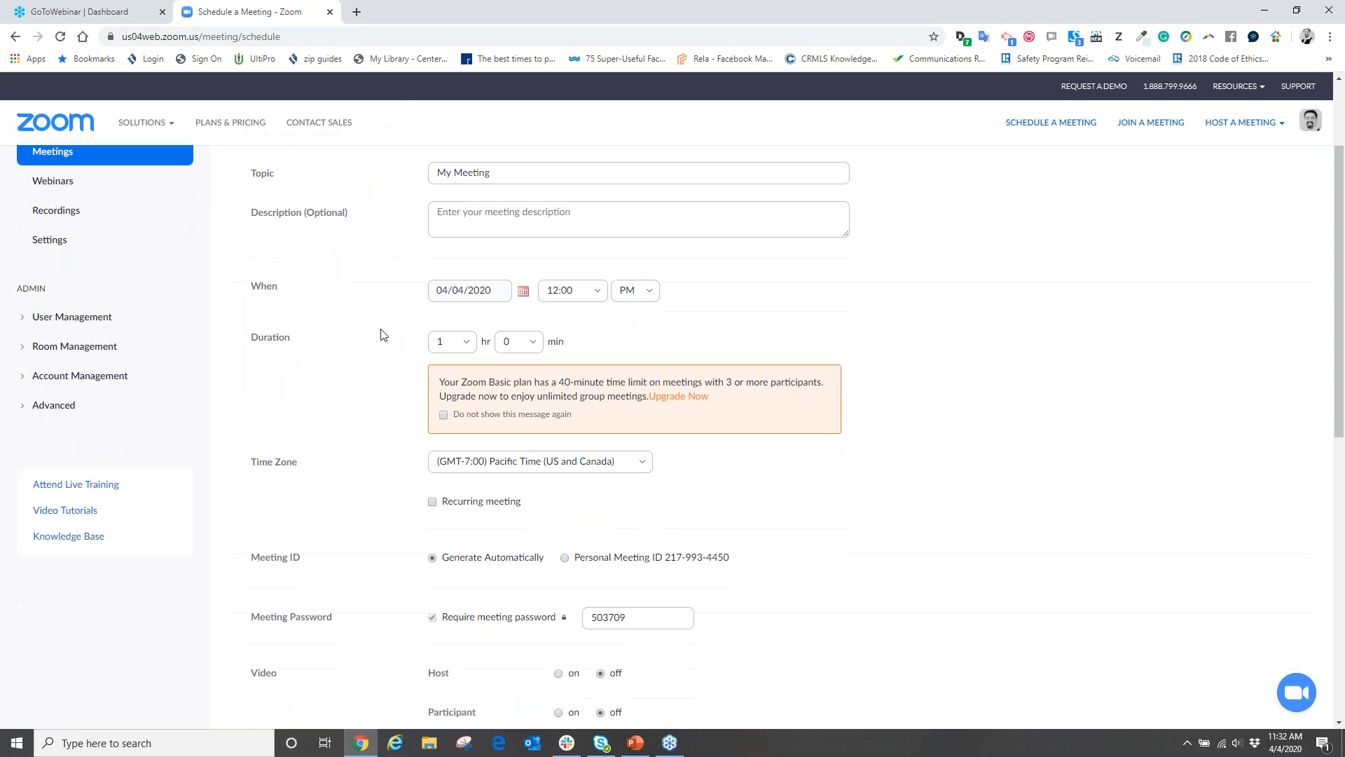
scroll(384, 335, "down", 1)
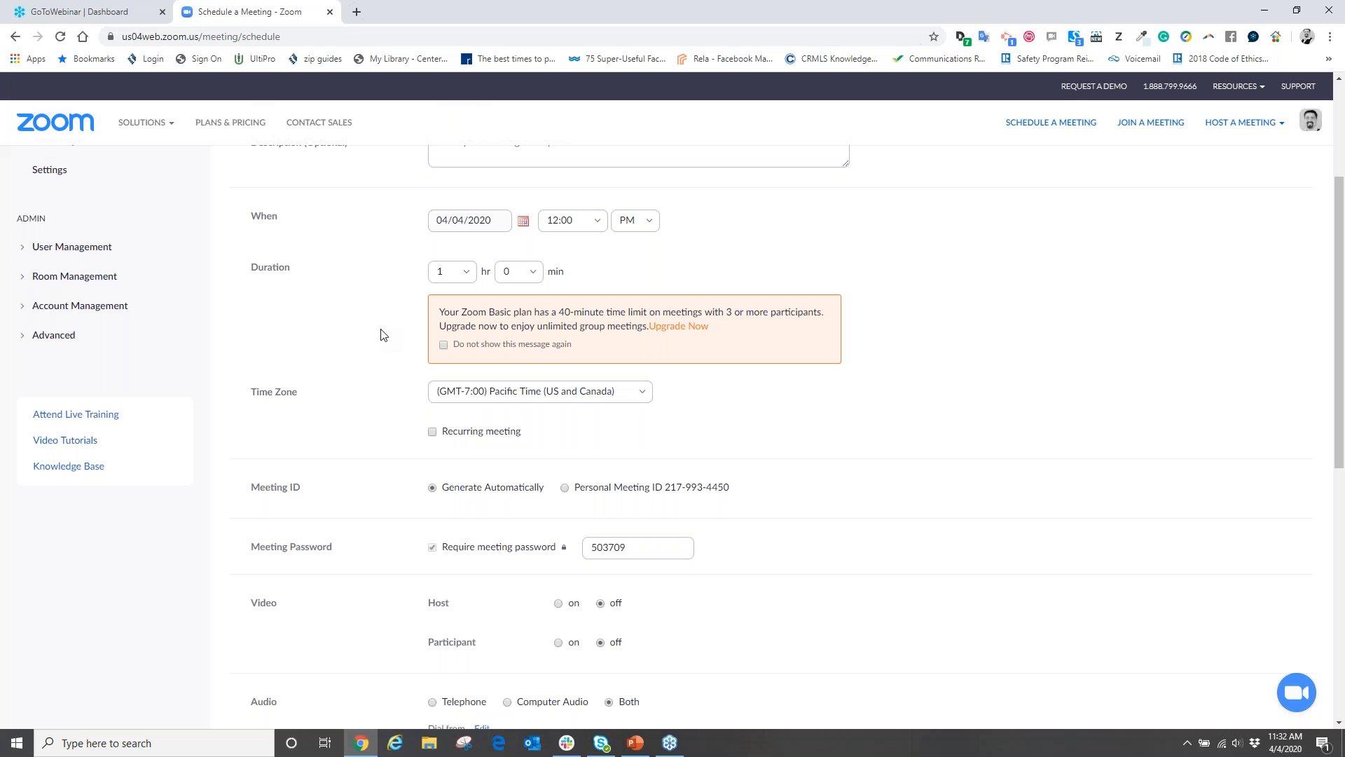
scroll(384, 334, "down", 1)
scroll(384, 335, "down", 1)
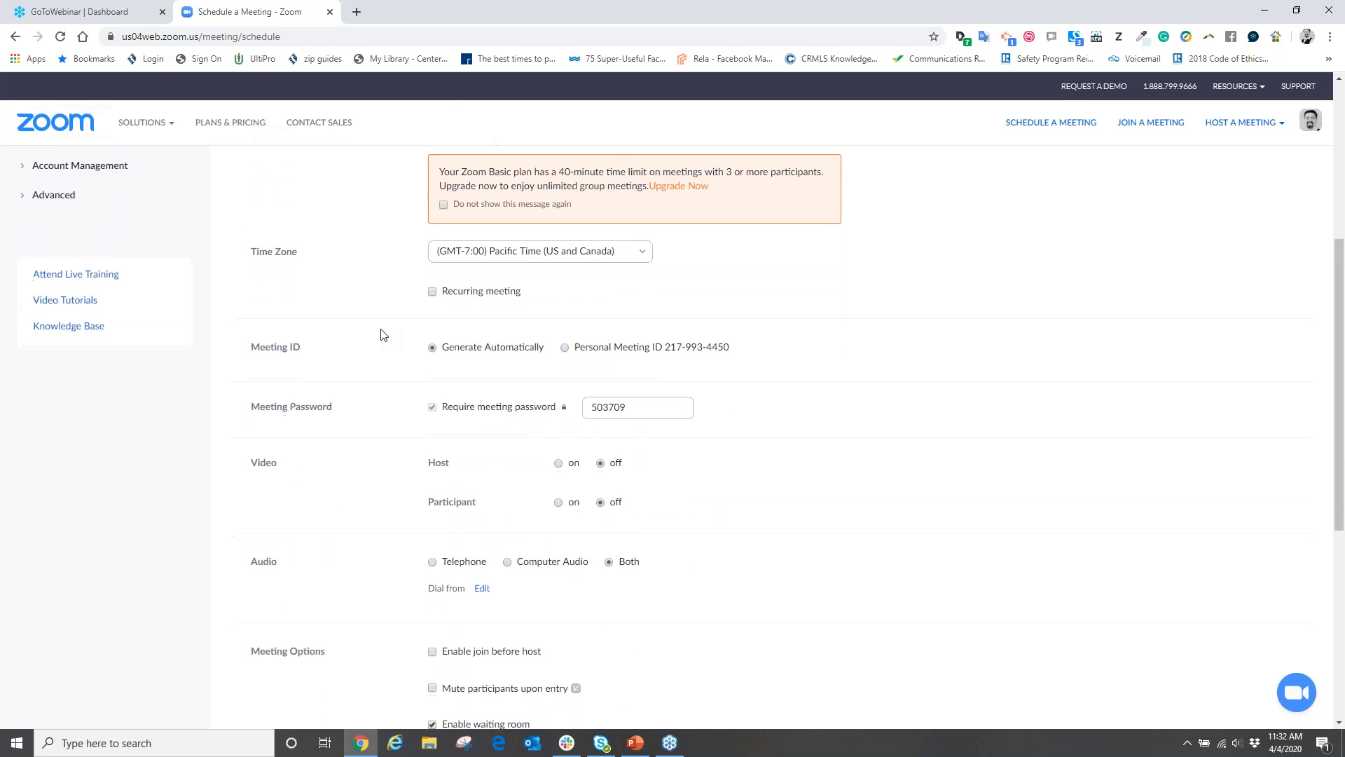
scroll(384, 335, "down", 4)
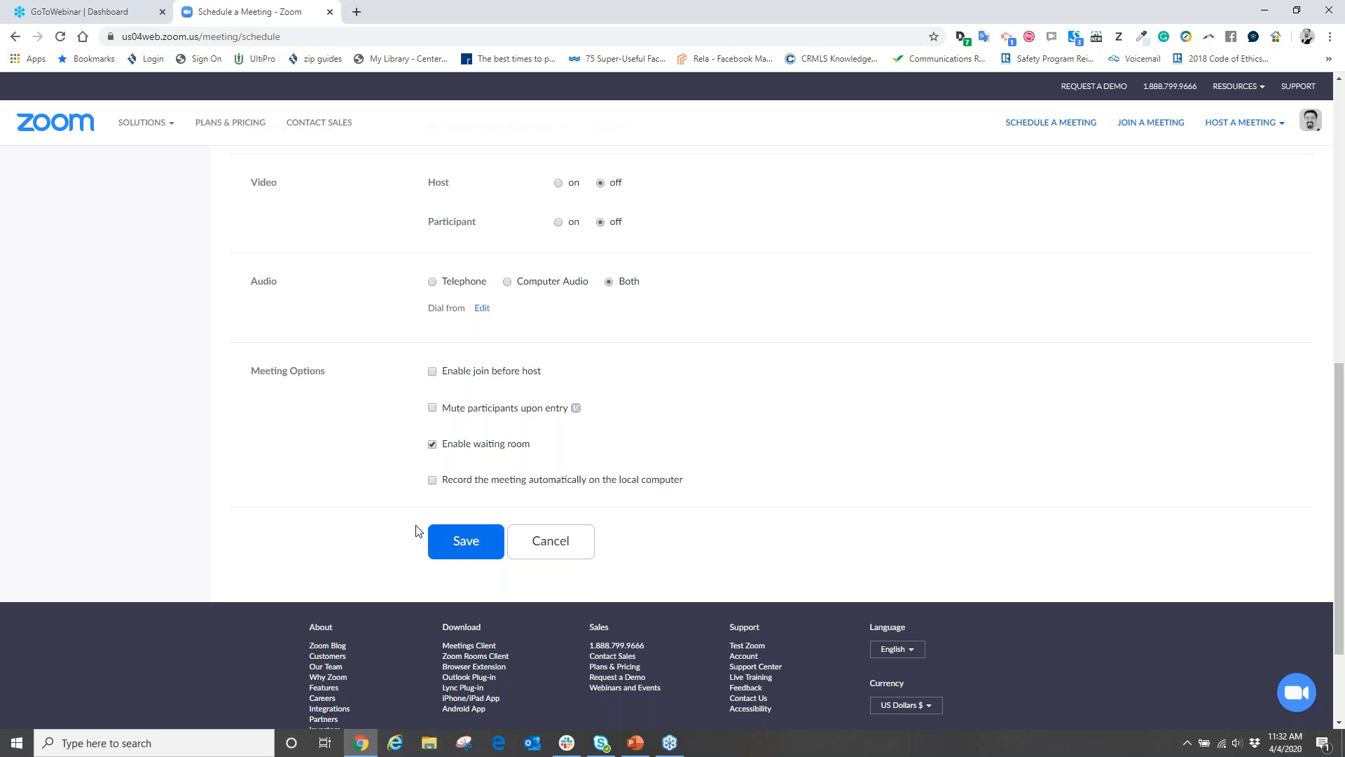
scroll(353, 471, "up", 6)
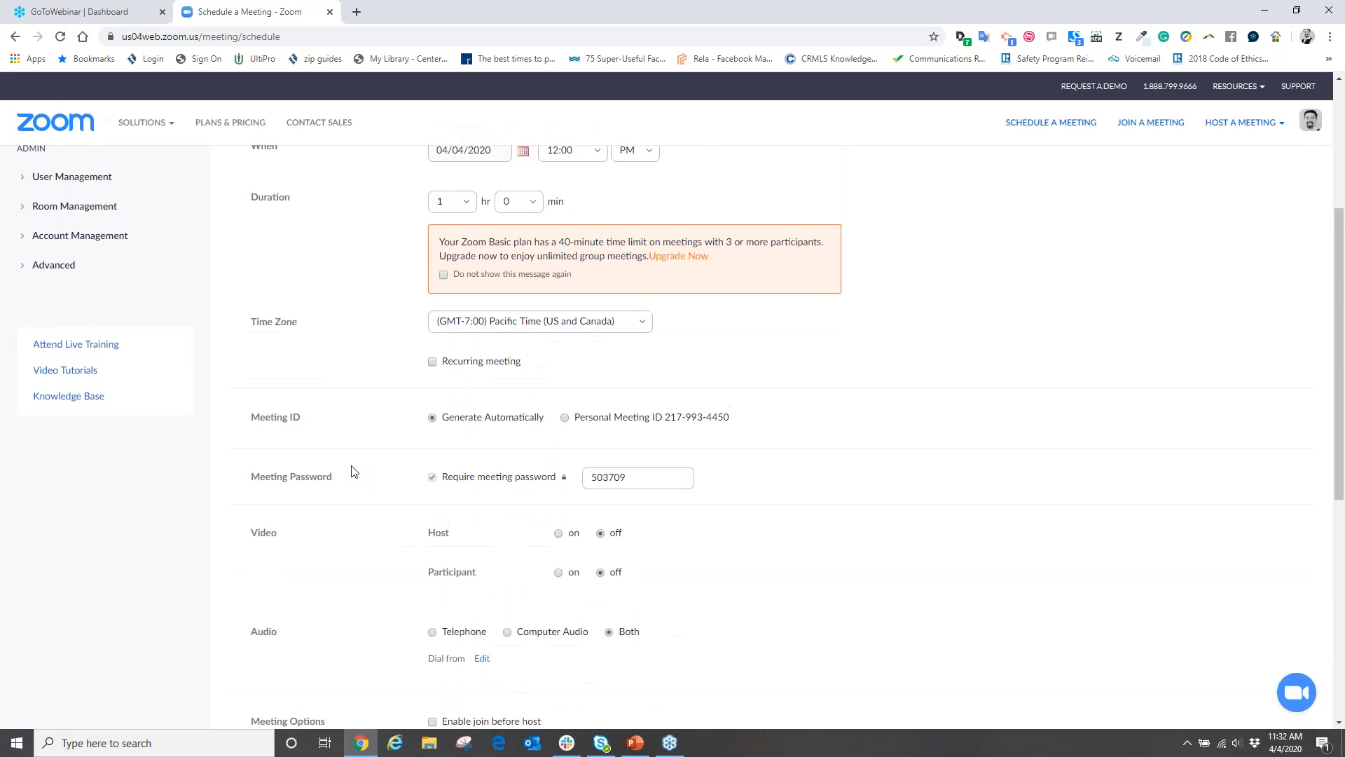
scroll(353, 471, "up", 2)
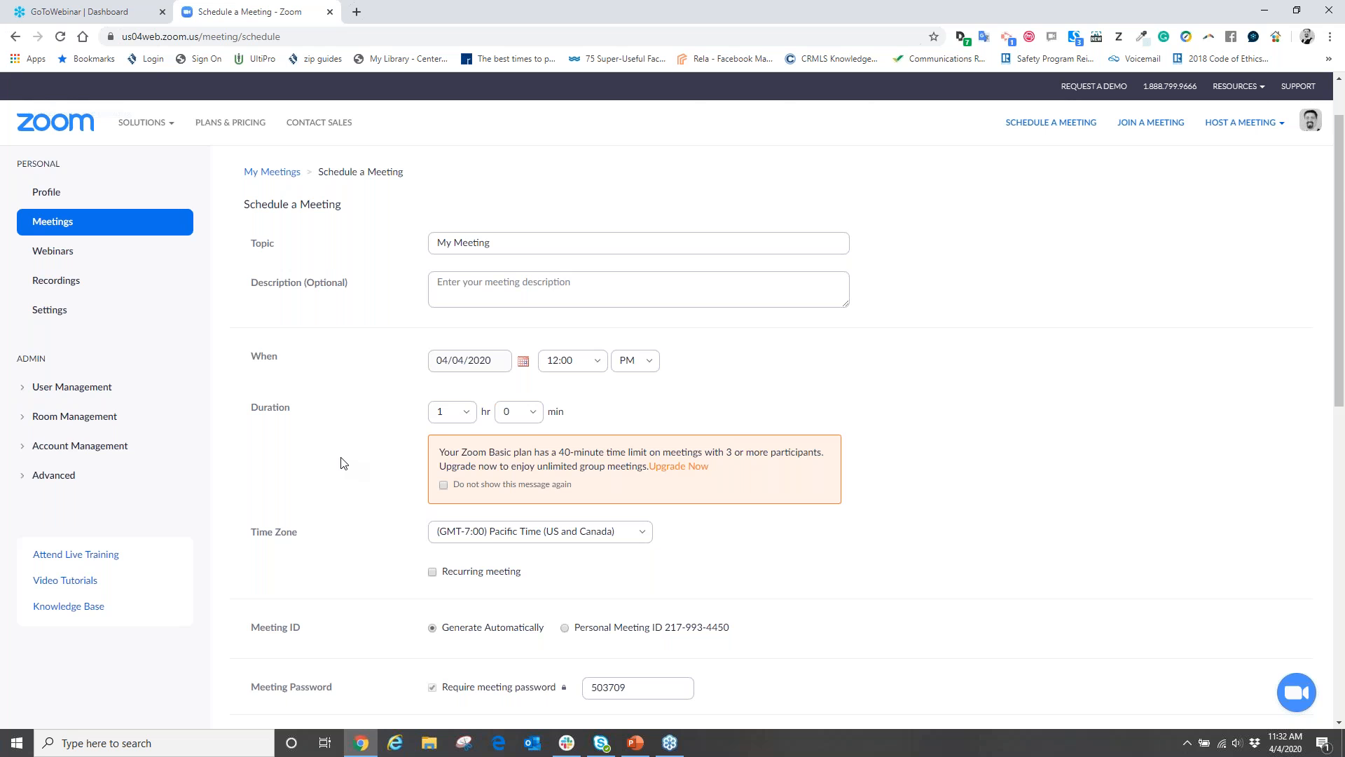
scroll(341, 463, "down", 3)
scroll(342, 461, "down", 1)
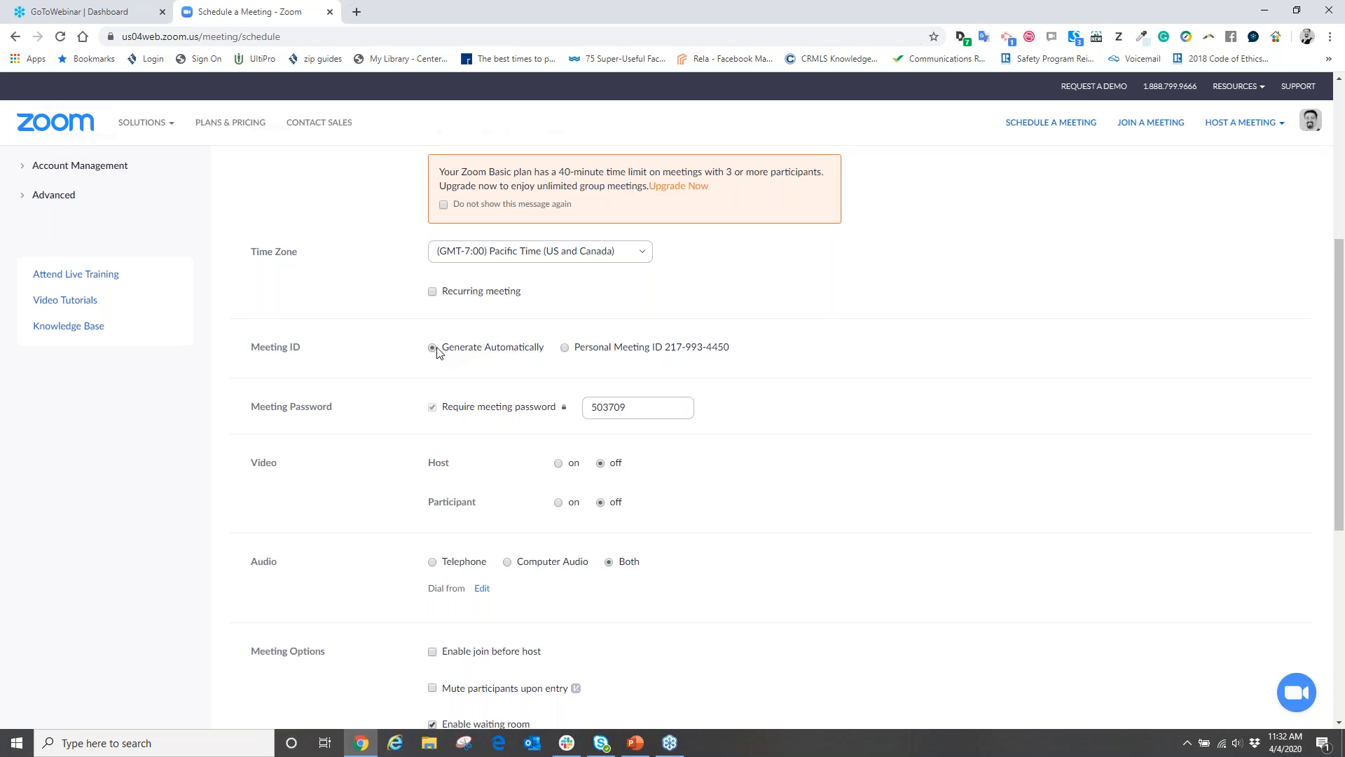
scroll(437, 352, "down", 2)
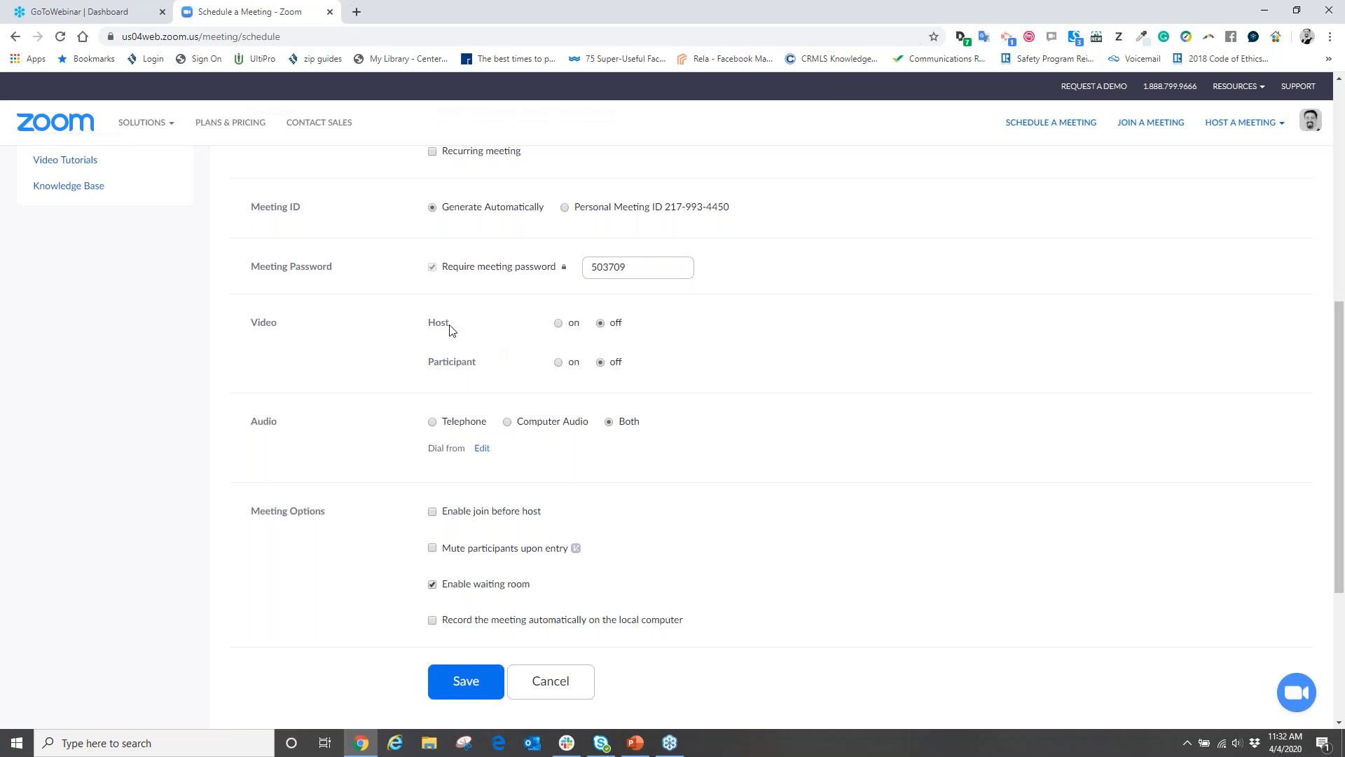
Set meeting video to host off and participant on
left_click(557, 325)
left_click(558, 363)
left_click(601, 323)
Enable join before host in Meeting Options, leaving other options off
scroll(703, 341, "down", 1)
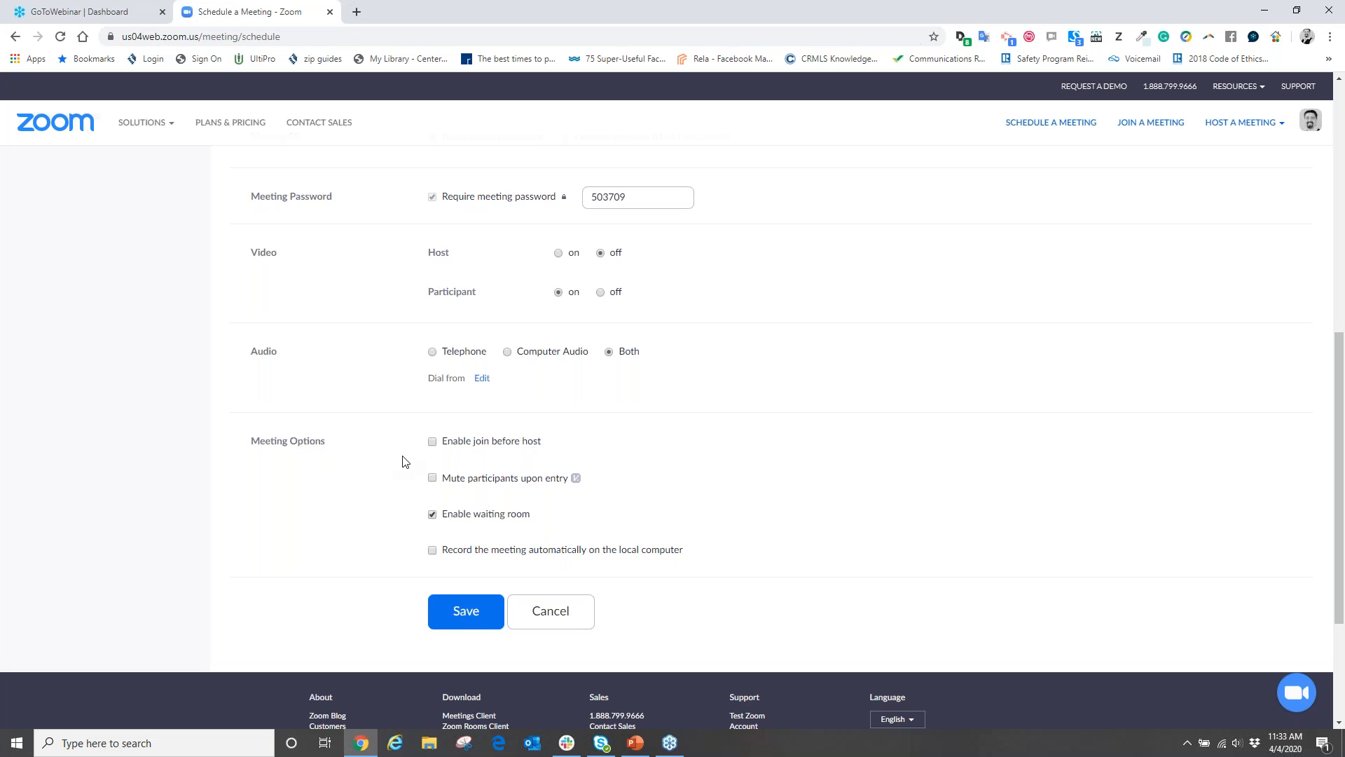
left_click(432, 441)
scroll(612, 492, "up", 8)
scroll(606, 477, "down", 6)
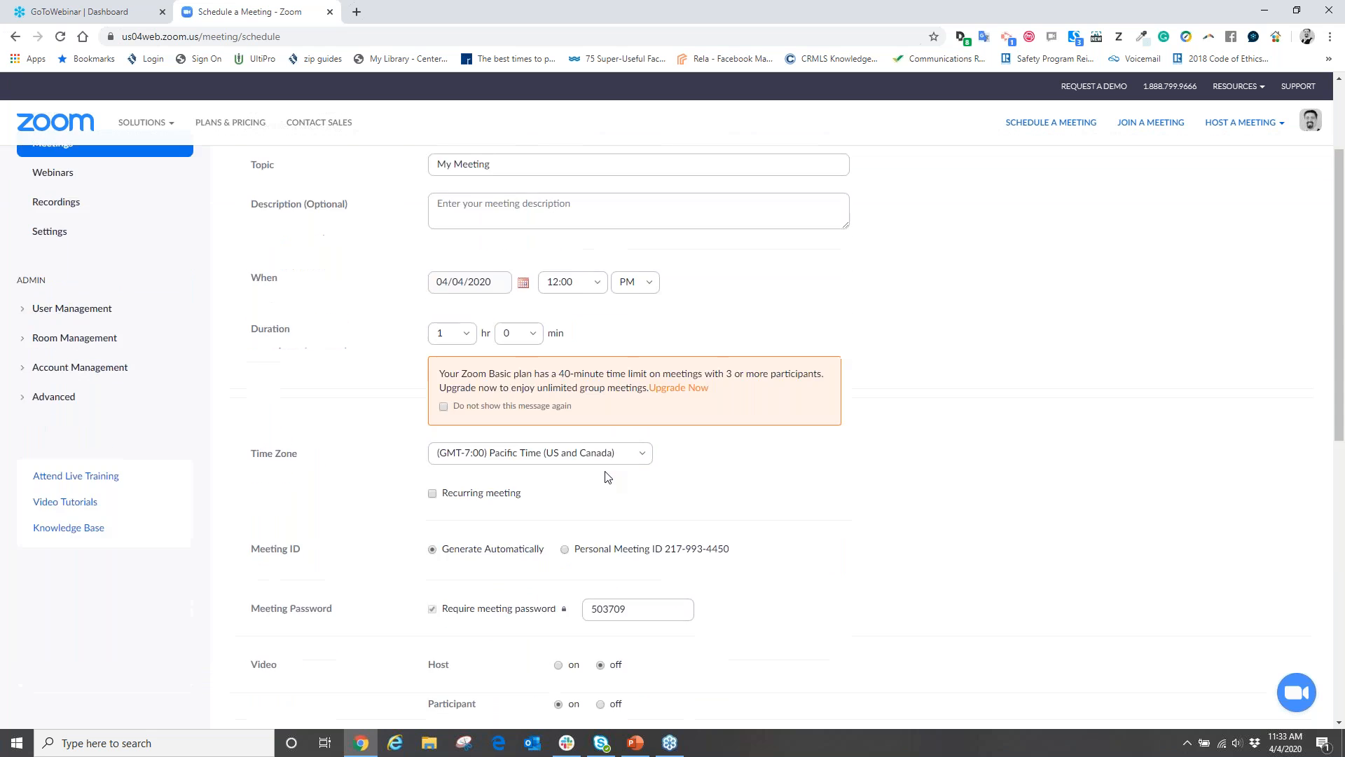
scroll(605, 477, "down", 2)
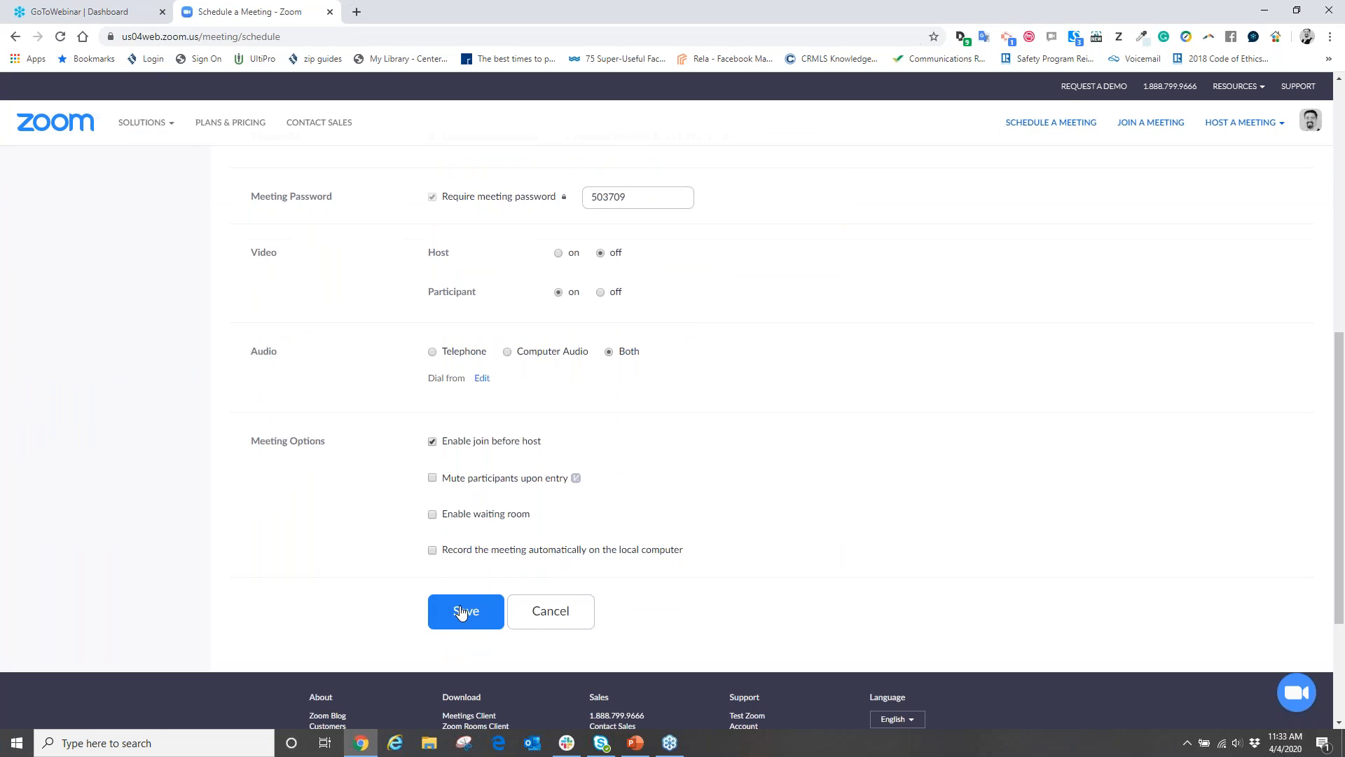
Change the meeting date from 04/04/2020 to April 5, 2020 using the calendar
scroll(645, 517, "up", 6)
left_click(472, 300)
left_click(522, 291)
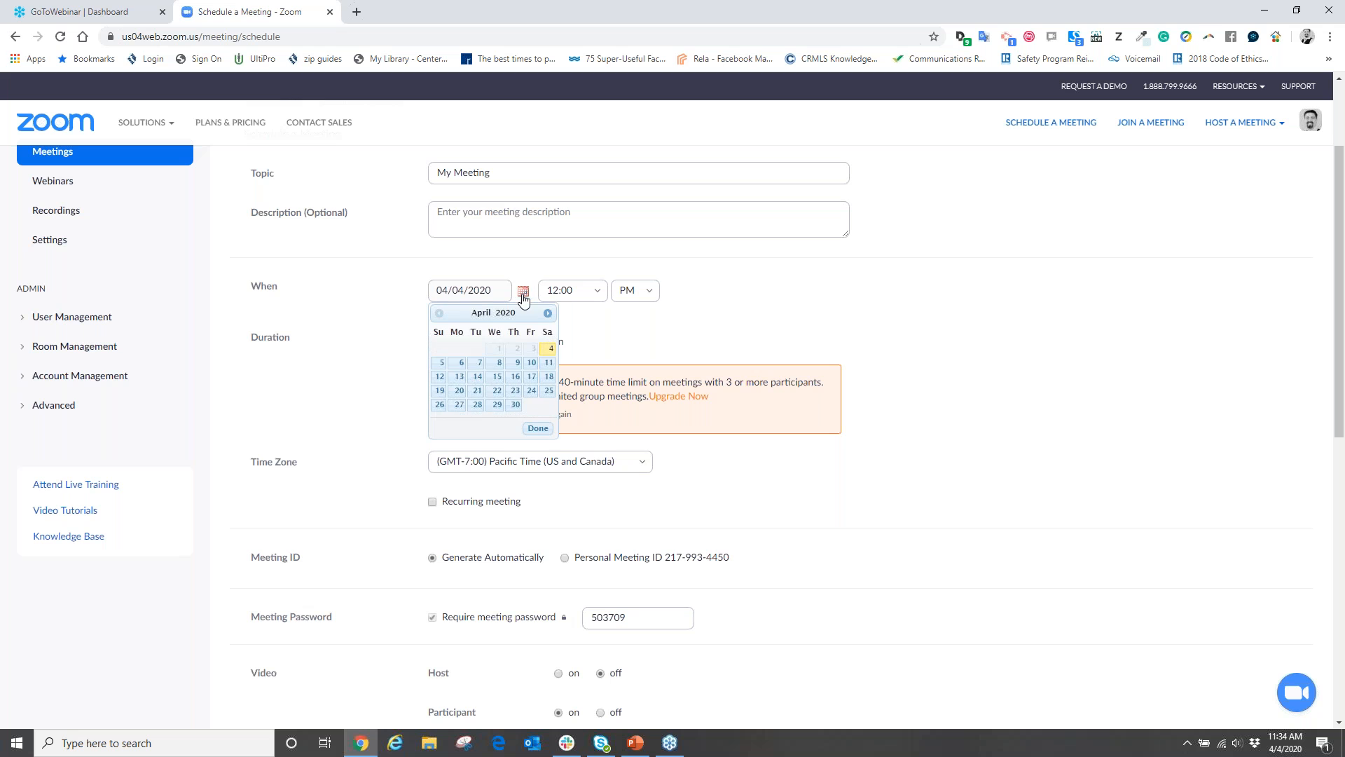
left_click(440, 363)
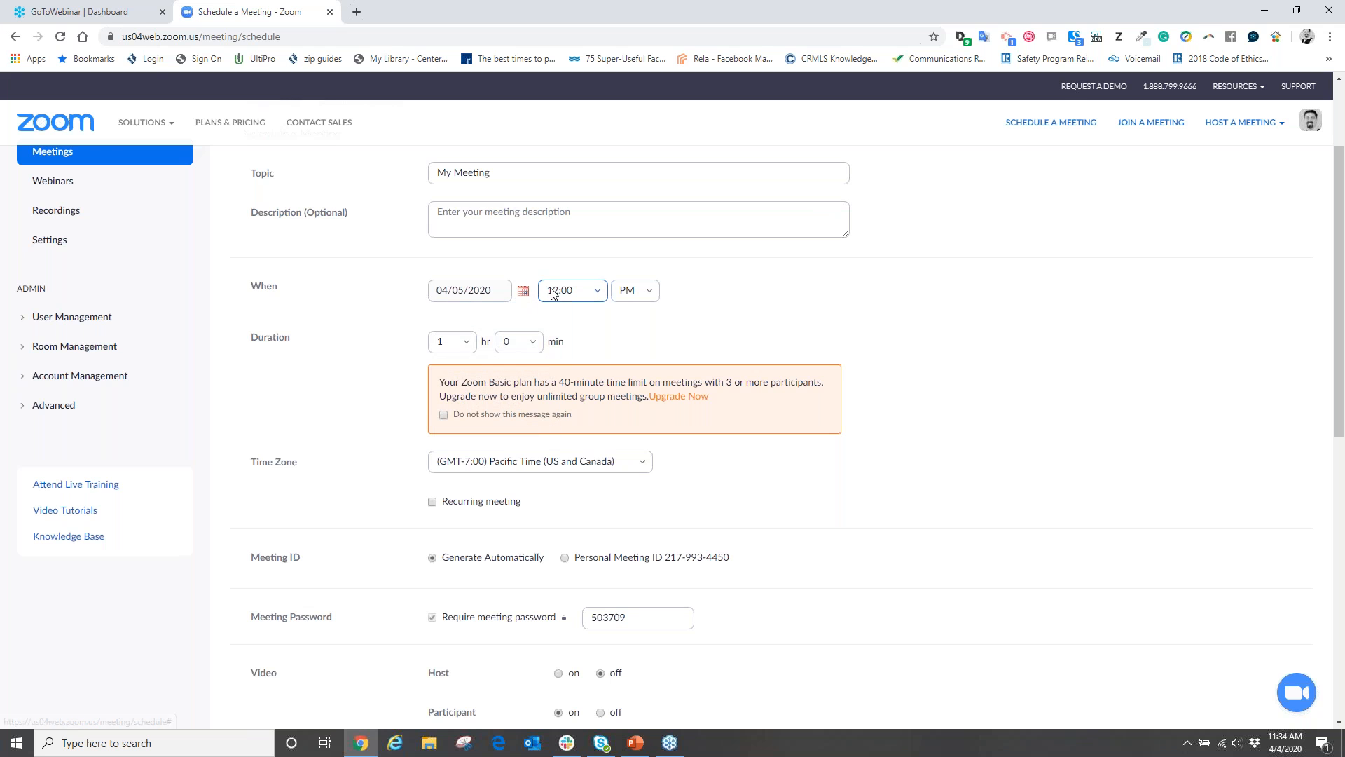
Save the scheduled meeting
scroll(397, 492, "down", 5)
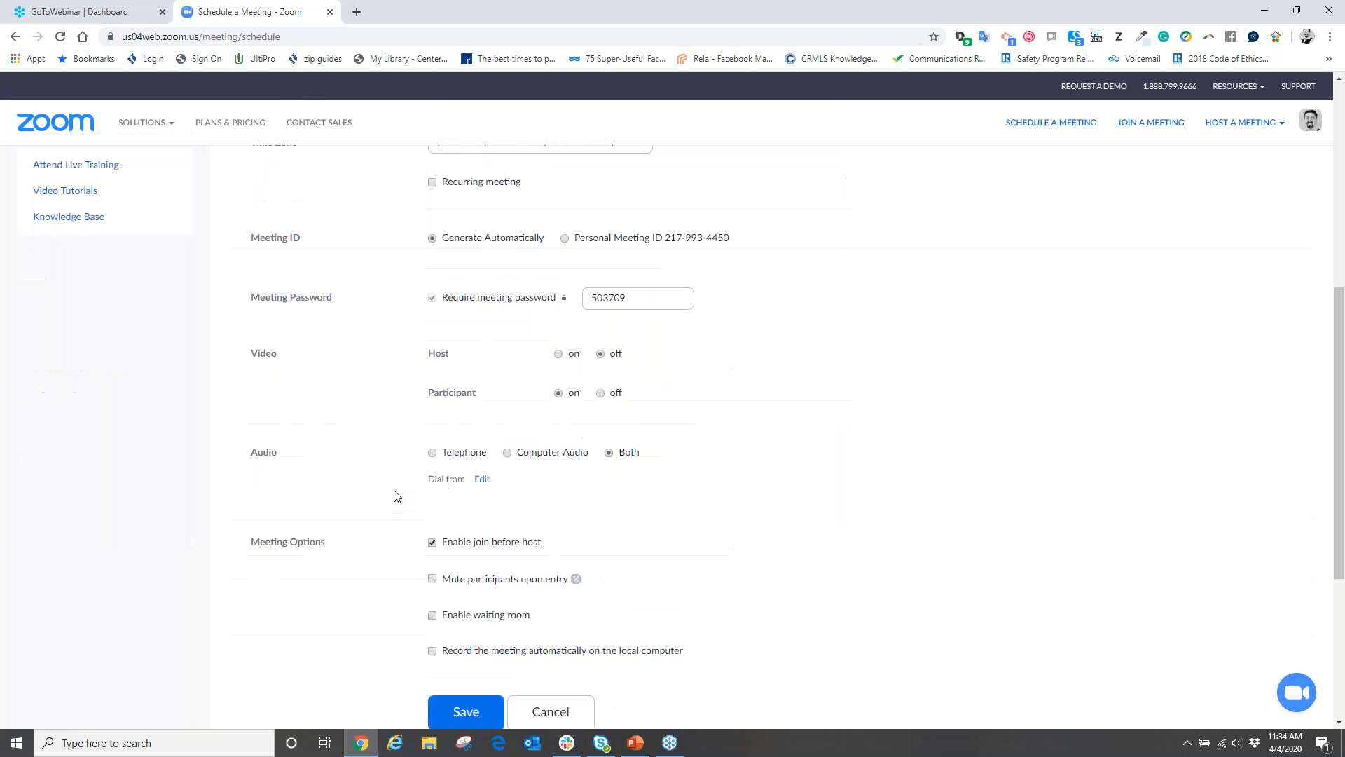
scroll(394, 495, "down", 3)
left_click(465, 468)
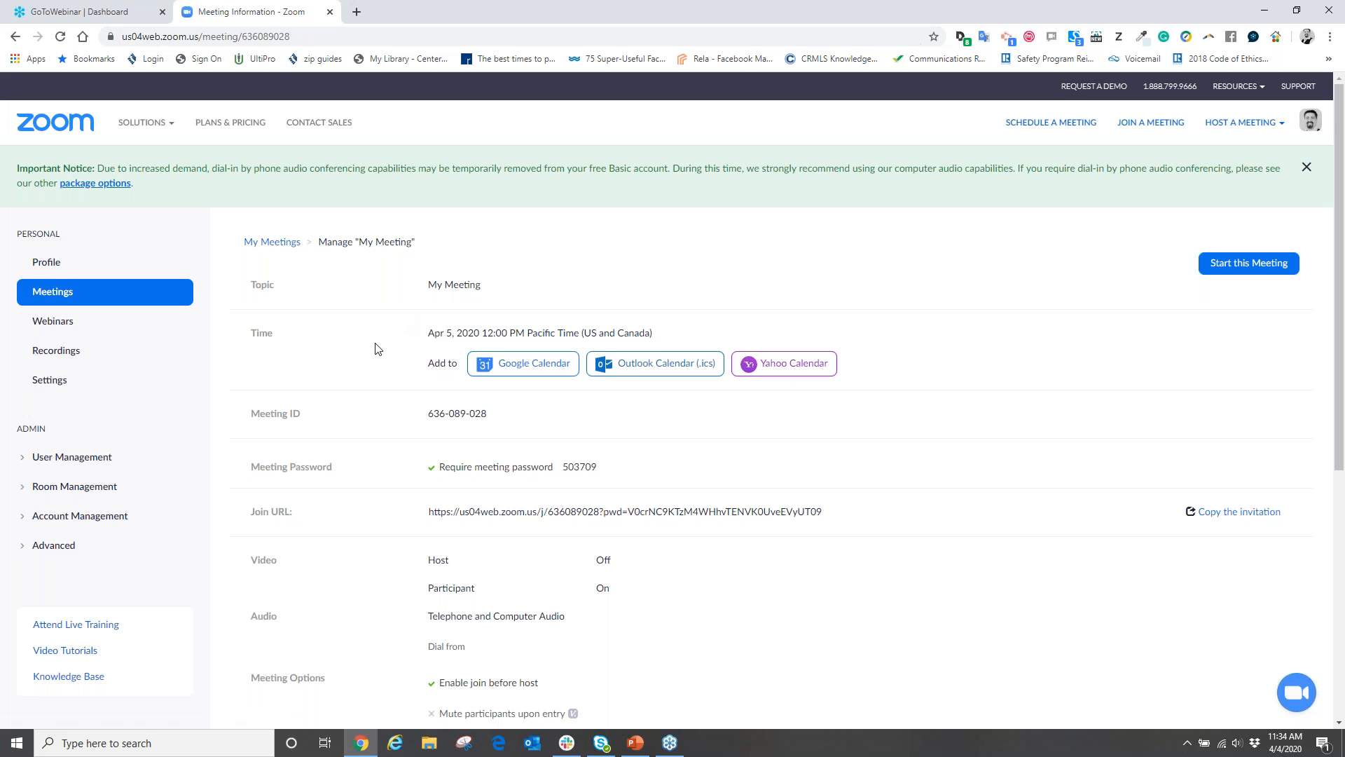
Scroll through the saved My Meeting details for Apr 5, 2020 at 12:00 PM
scroll(379, 349, "down", 1)
scroll(376, 349, "down", 1)
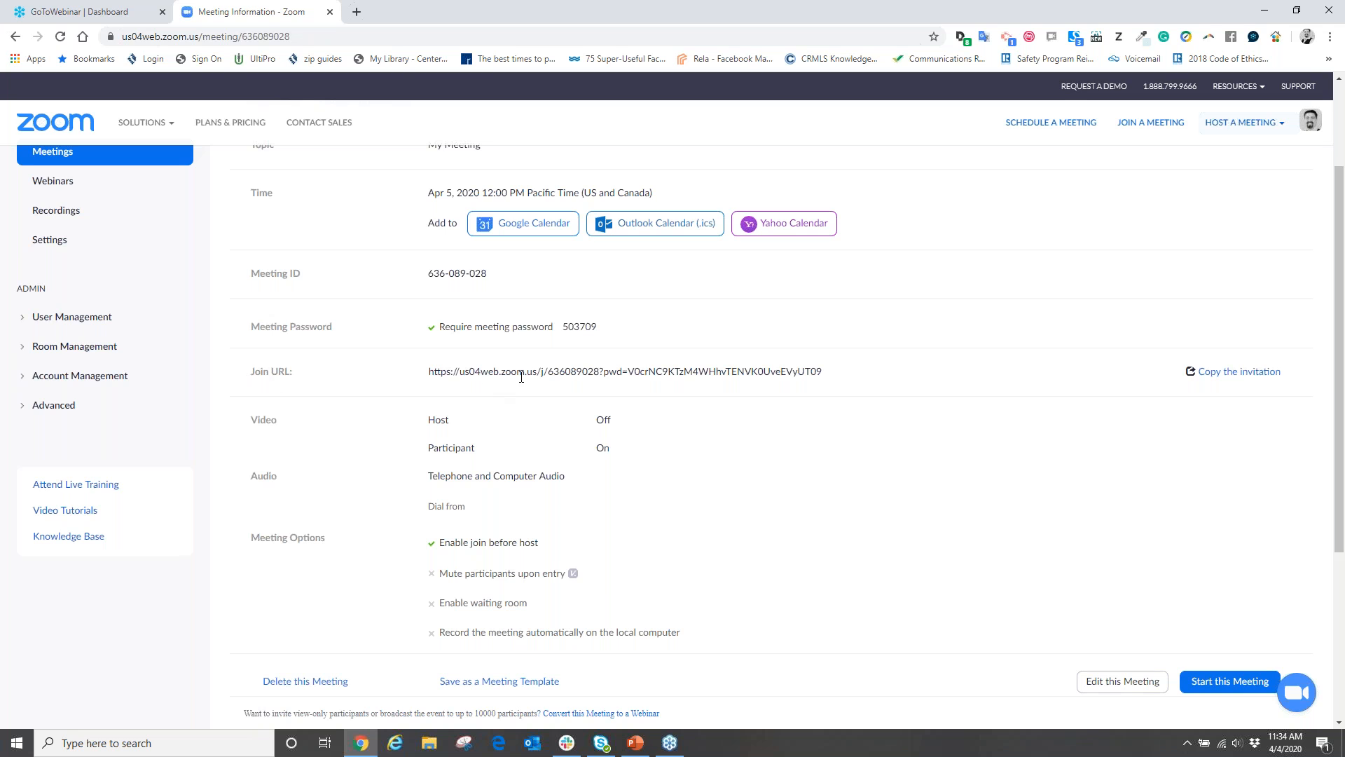
left_click(1228, 378)
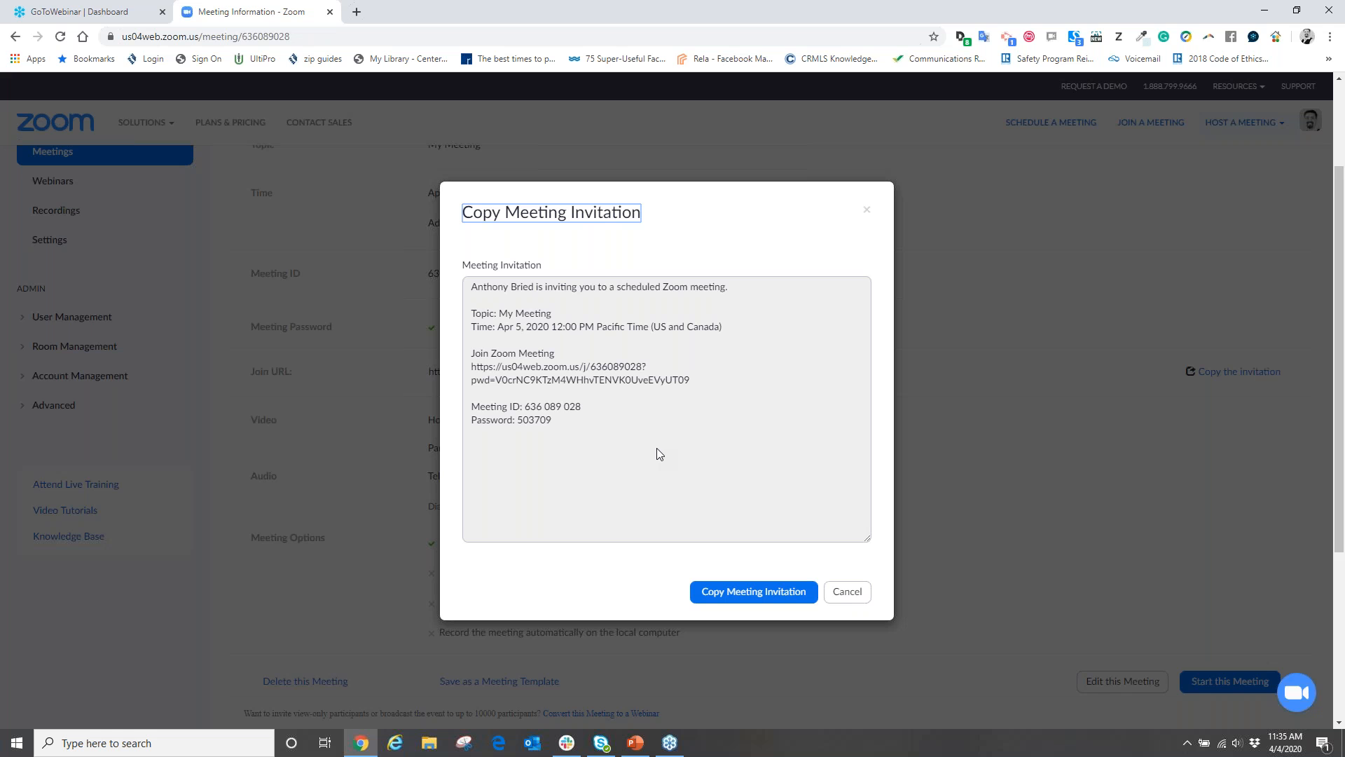
left_click(840, 593)
scroll(755, 573, "down", 5)
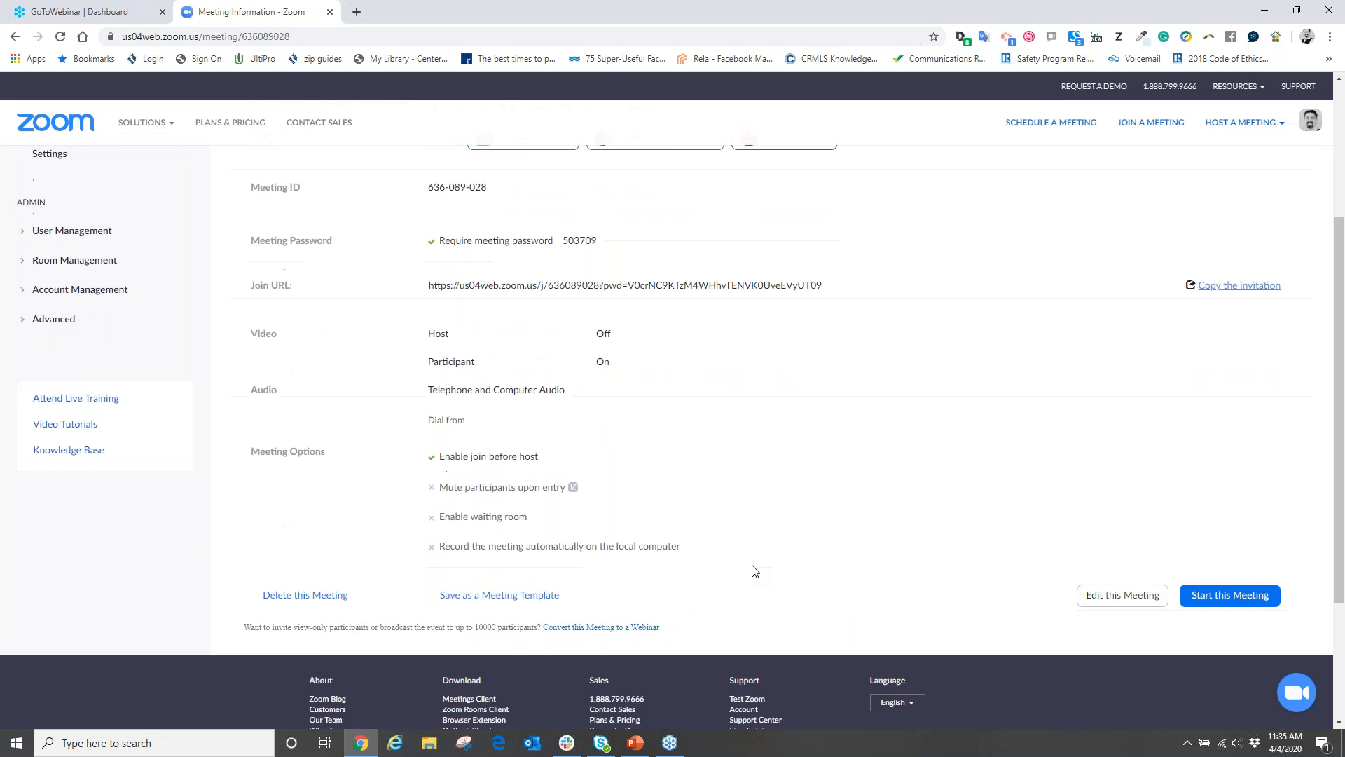
scroll(751, 563, "up", 10)
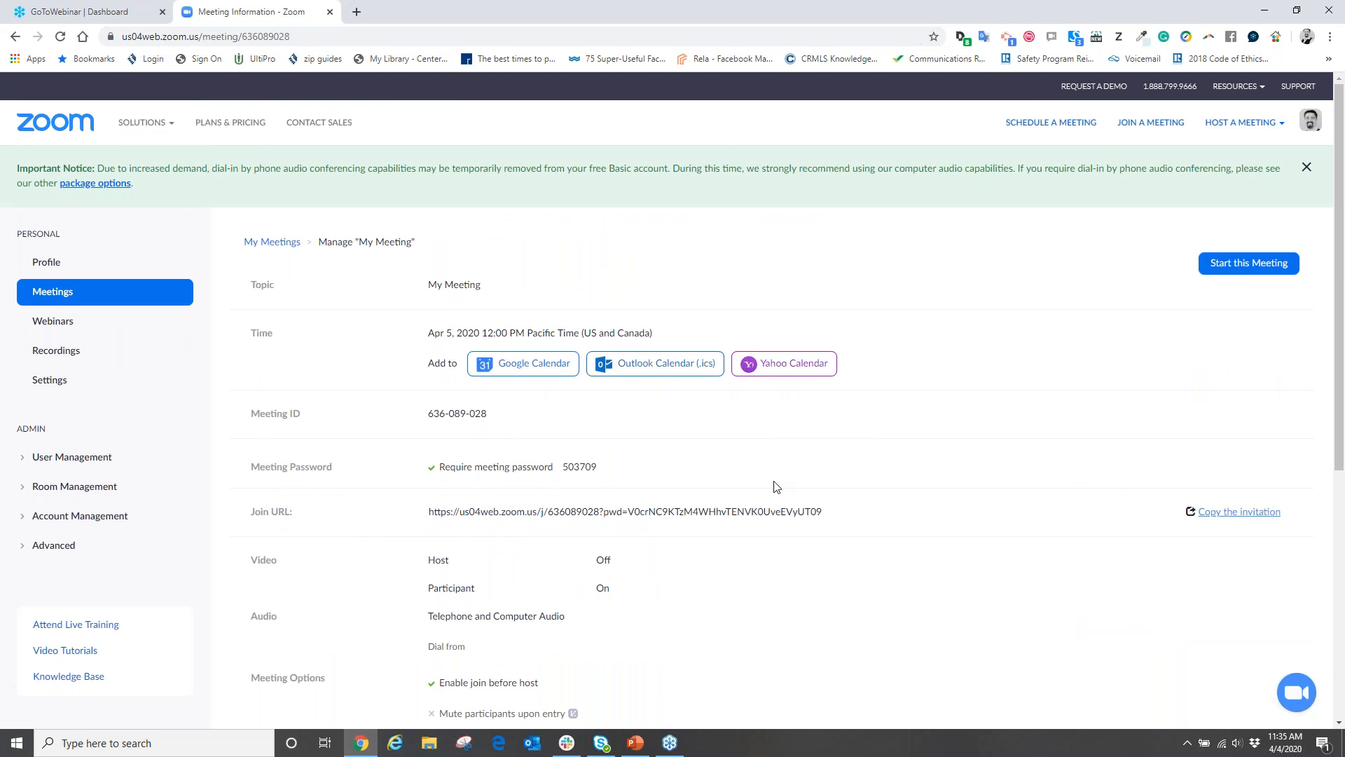
Open the Meetings list from My Account and start tomorrow's My Meeting
left_click(53, 125)
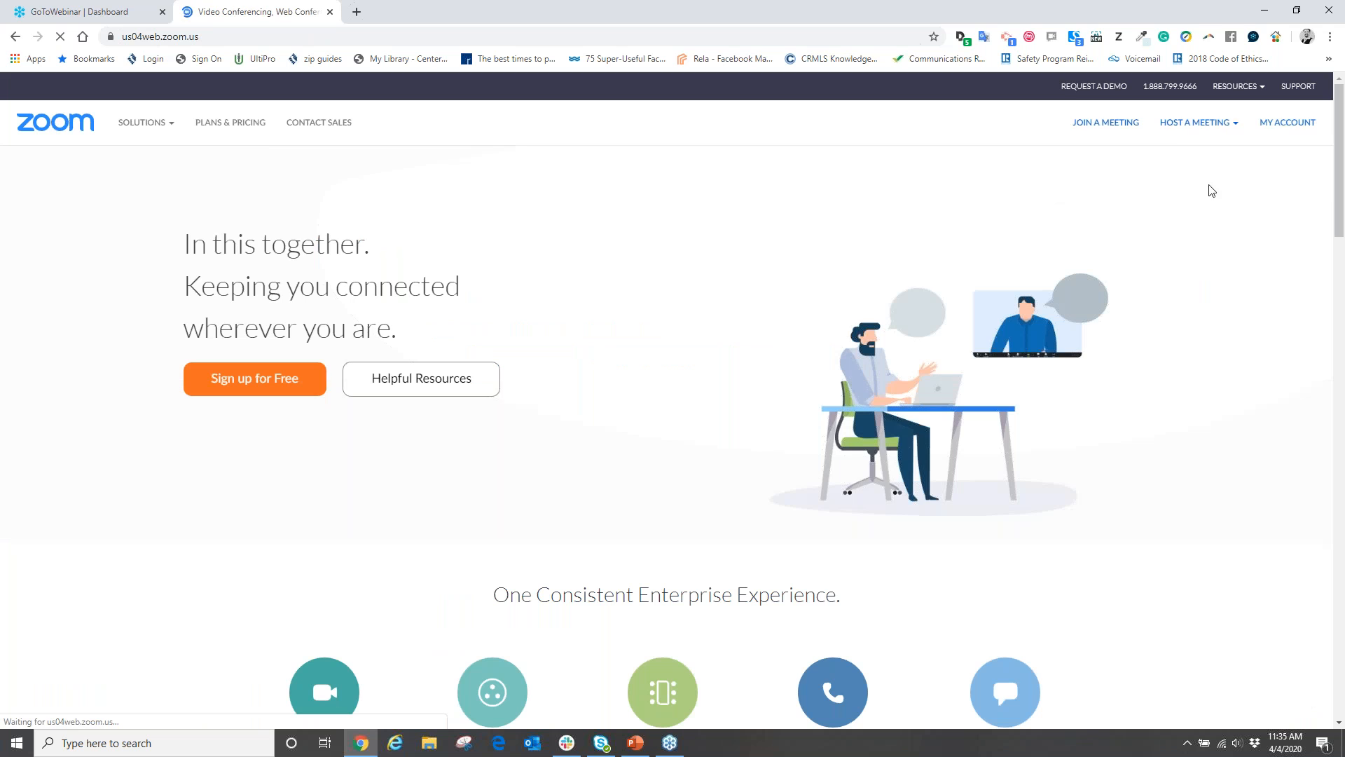
left_click(1300, 130)
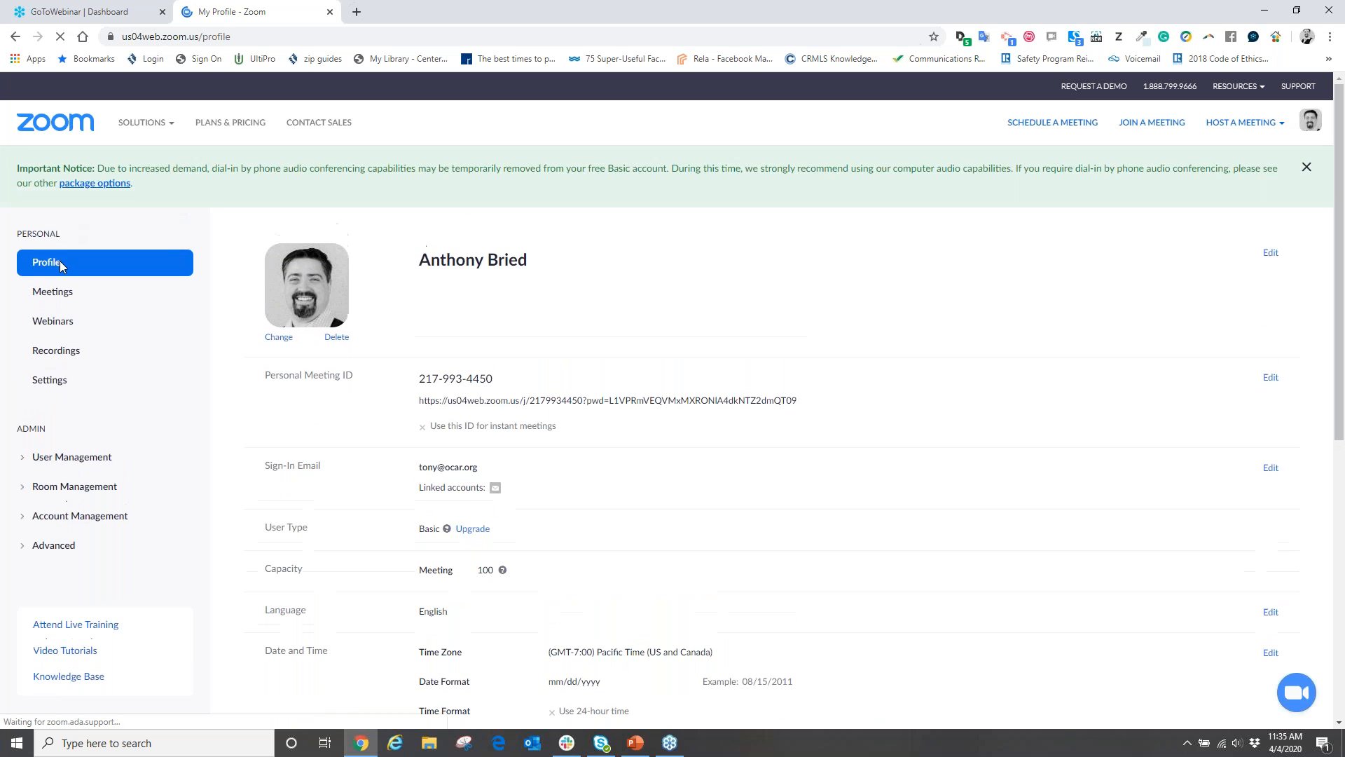
left_click(45, 299)
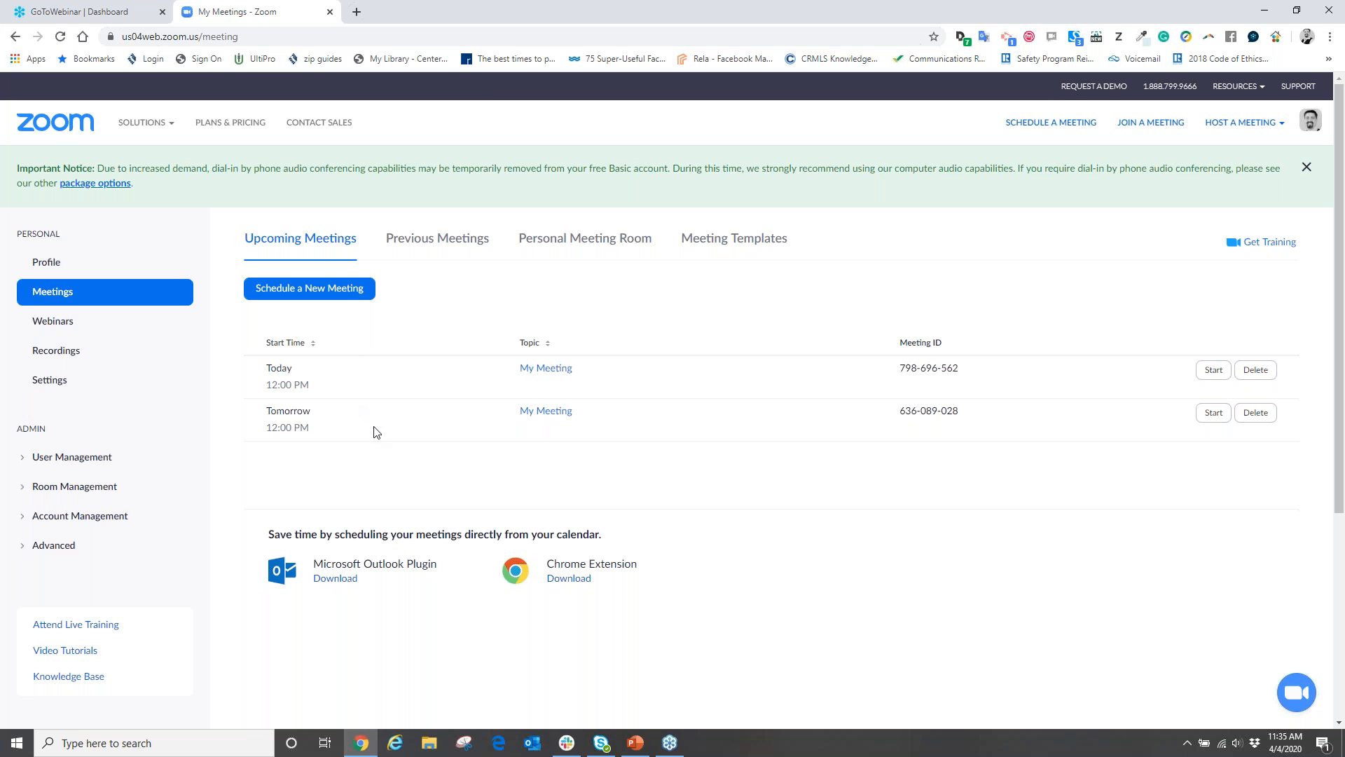
left_click(1212, 413)
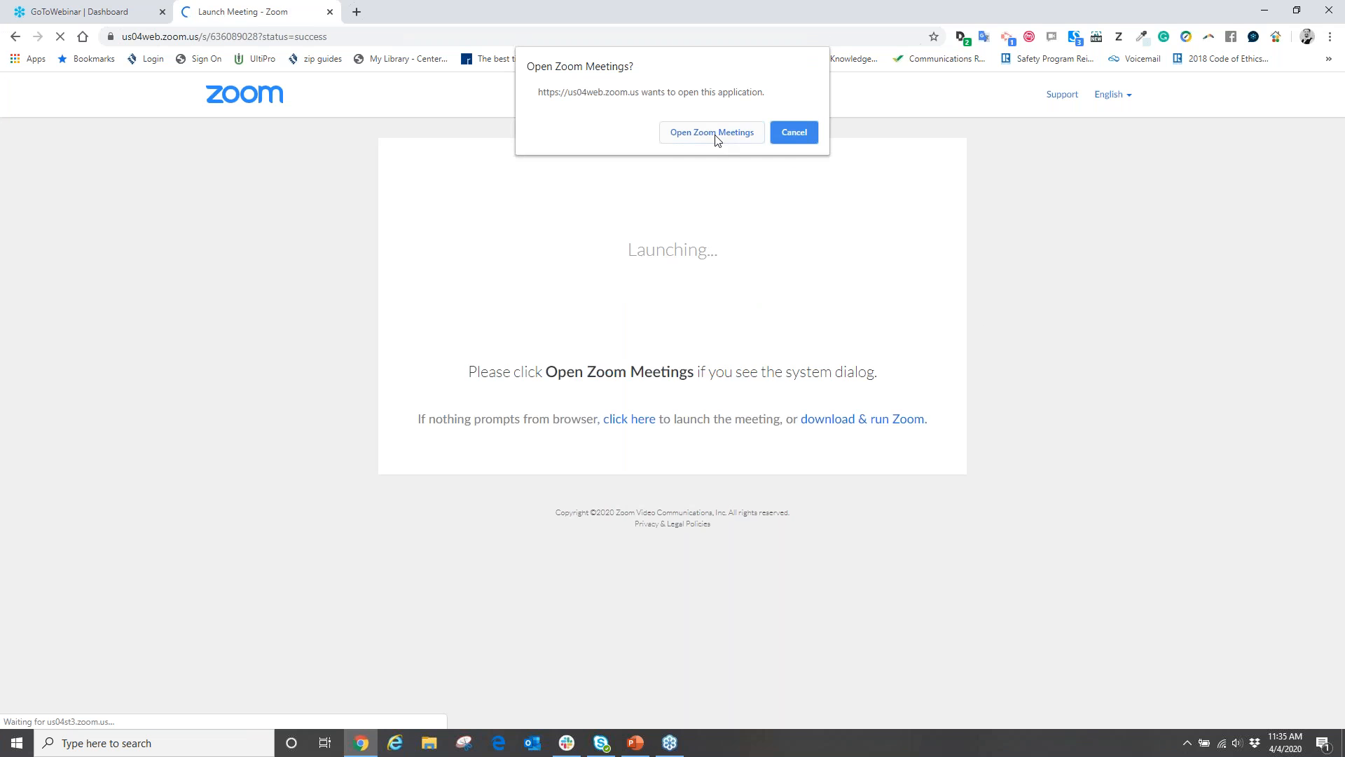
Allow Chrome to open the Zoom Meetings app for tomorrow's meeting
left_click(715, 139)
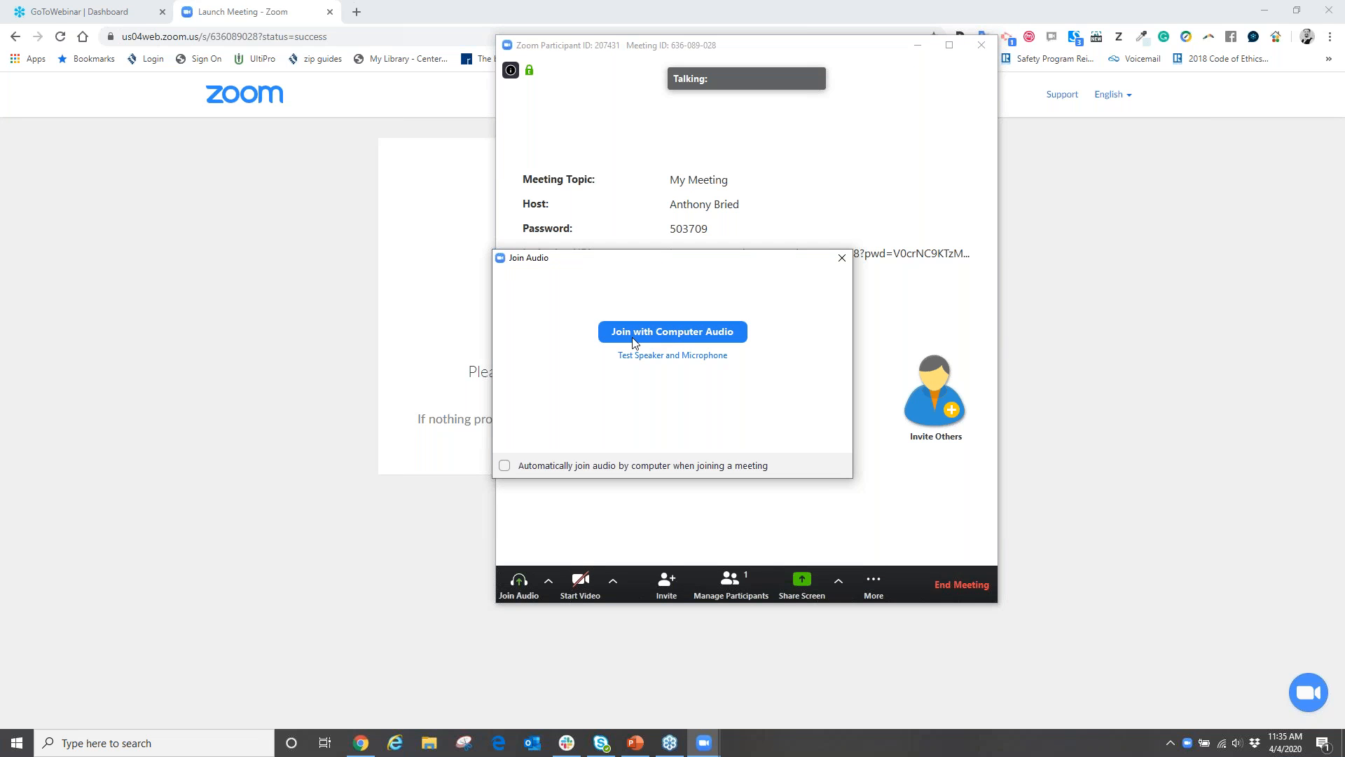
Join the meeting with computer audio and turn the camera on
left_click(652, 332)
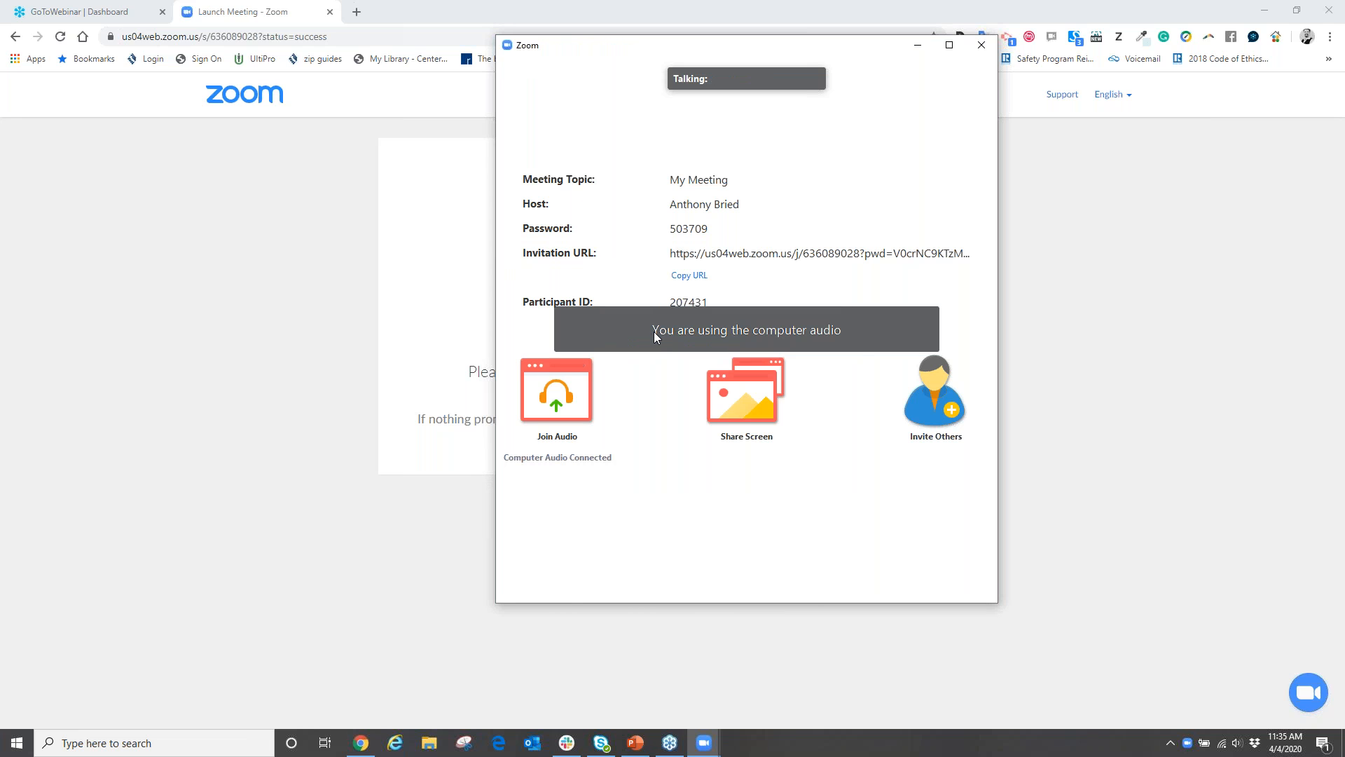
mouse_move(728, 384)
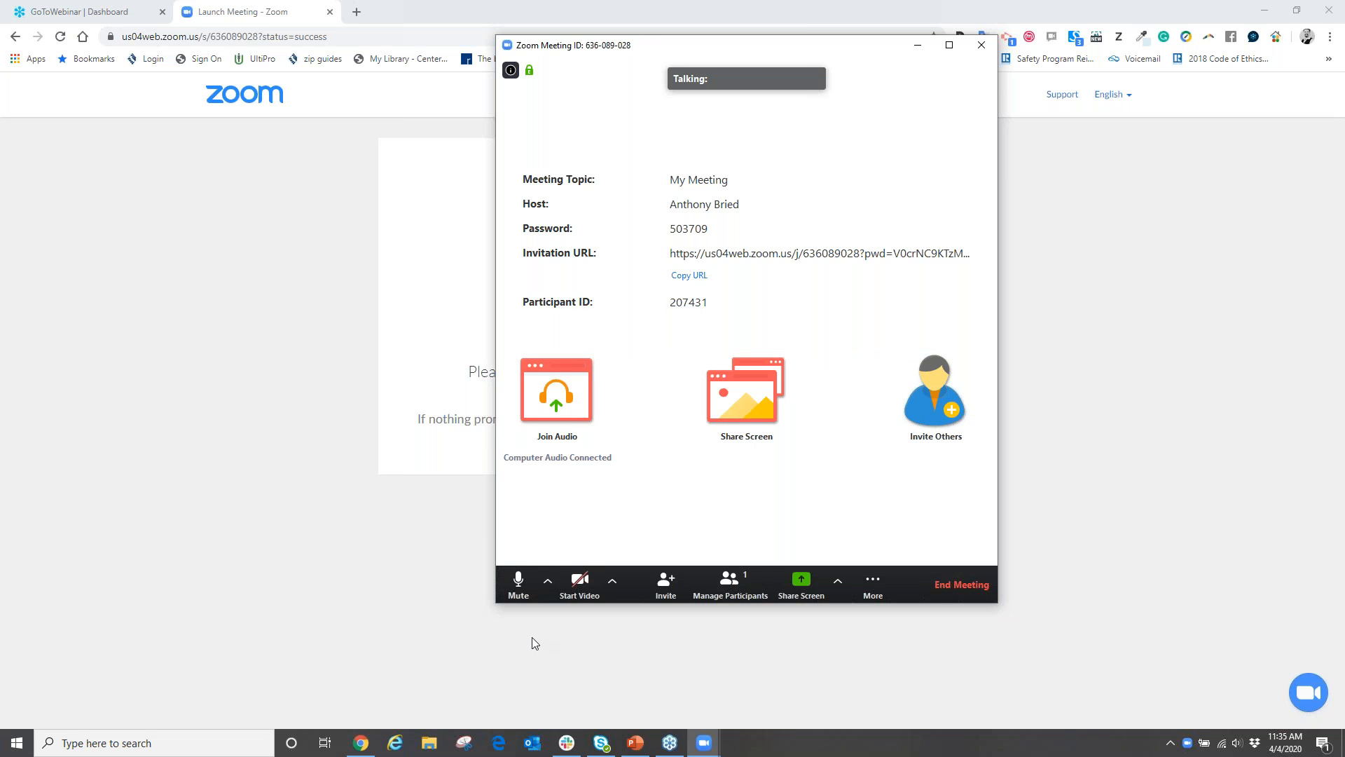
left_click(578, 582)
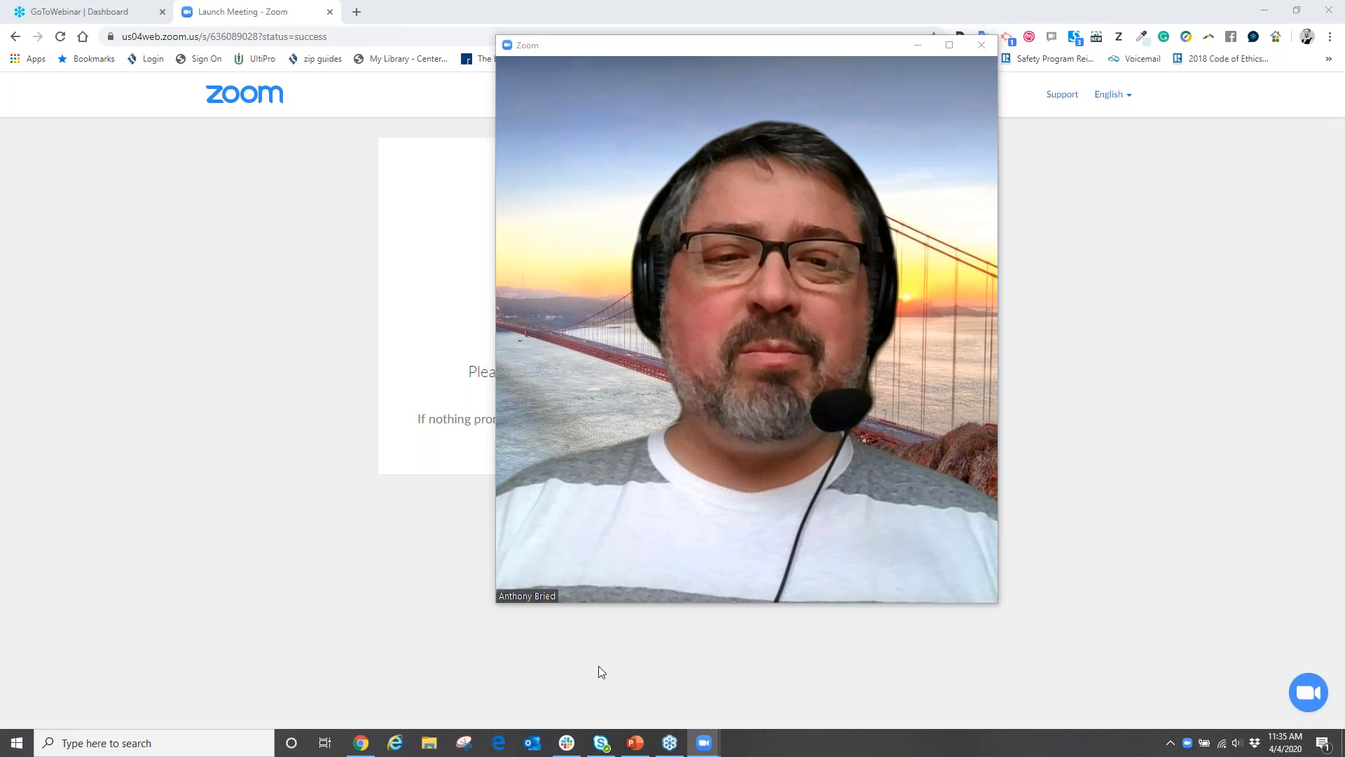
End the meeting for all participants
mouse_move(561, 548)
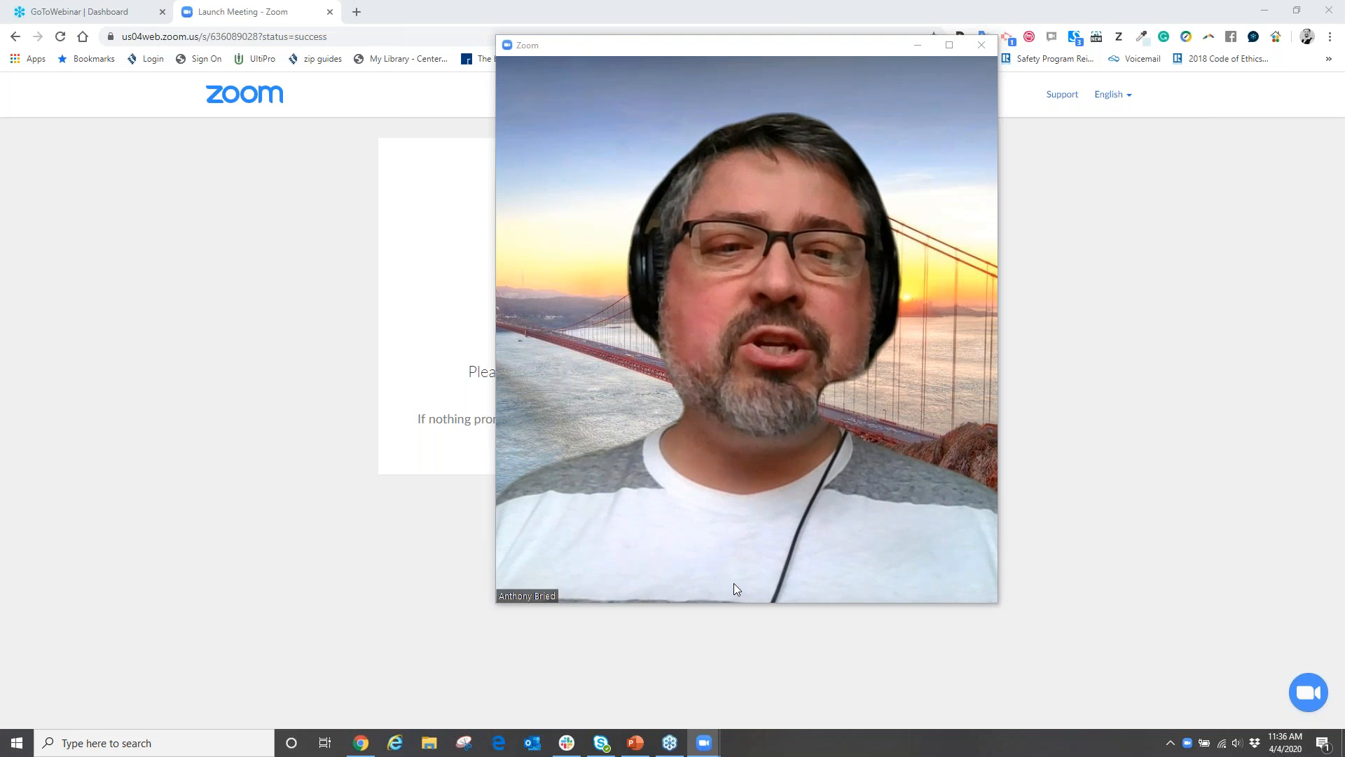
mouse_move(733, 581)
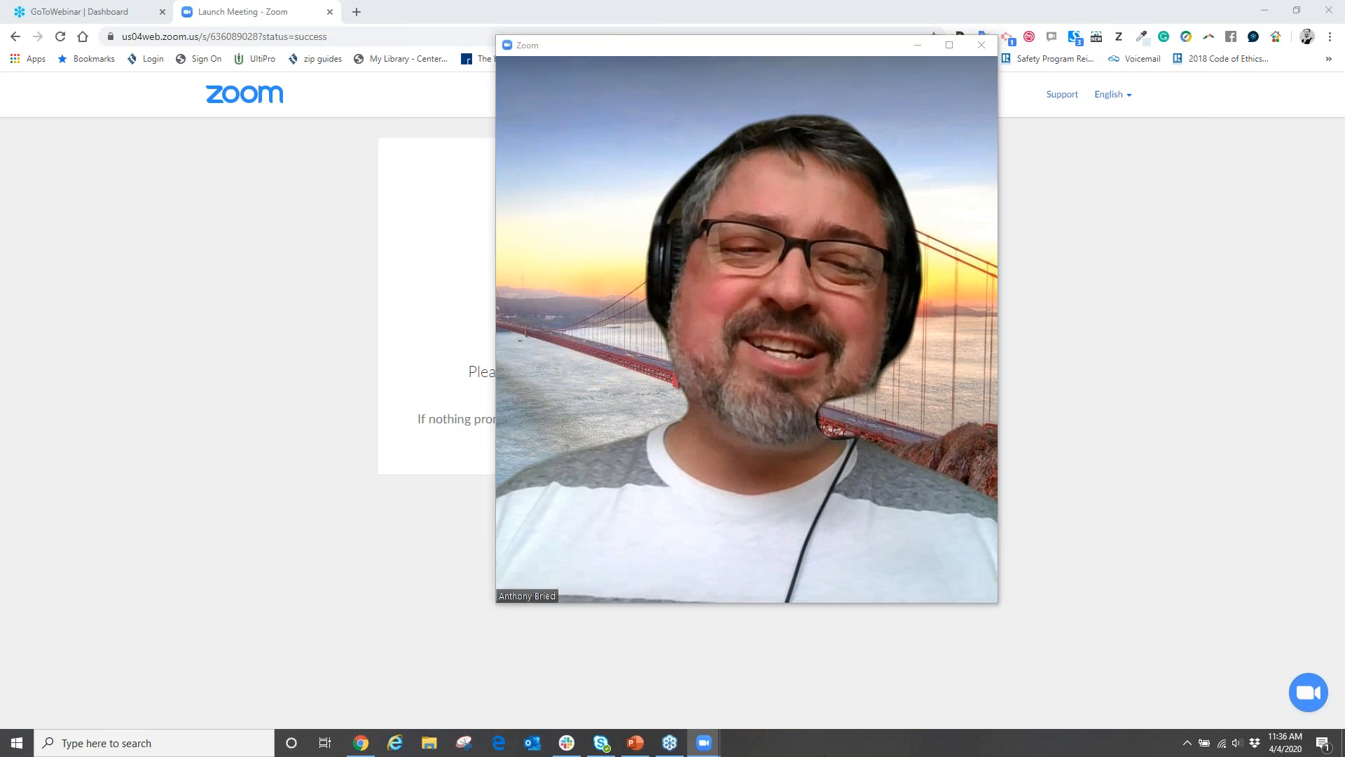
left_click(971, 593)
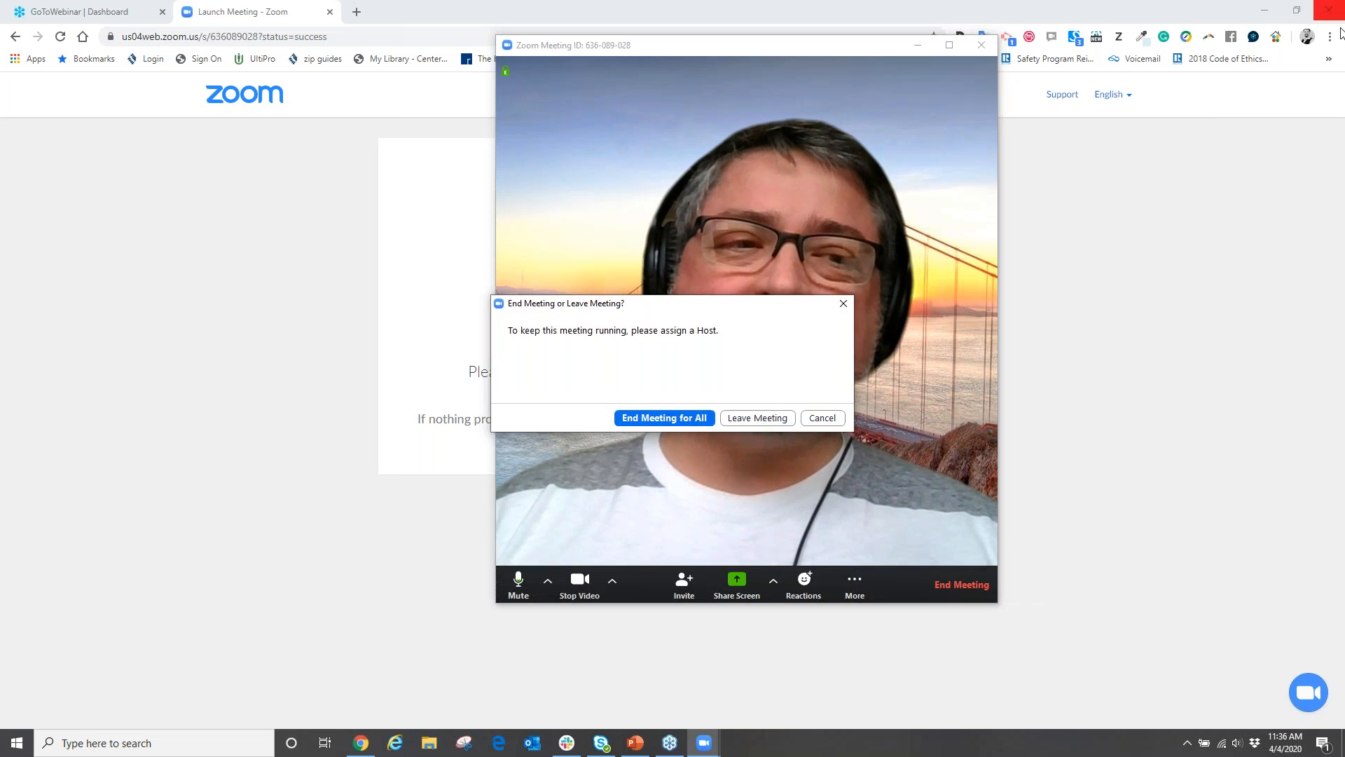
left_click(673, 419)
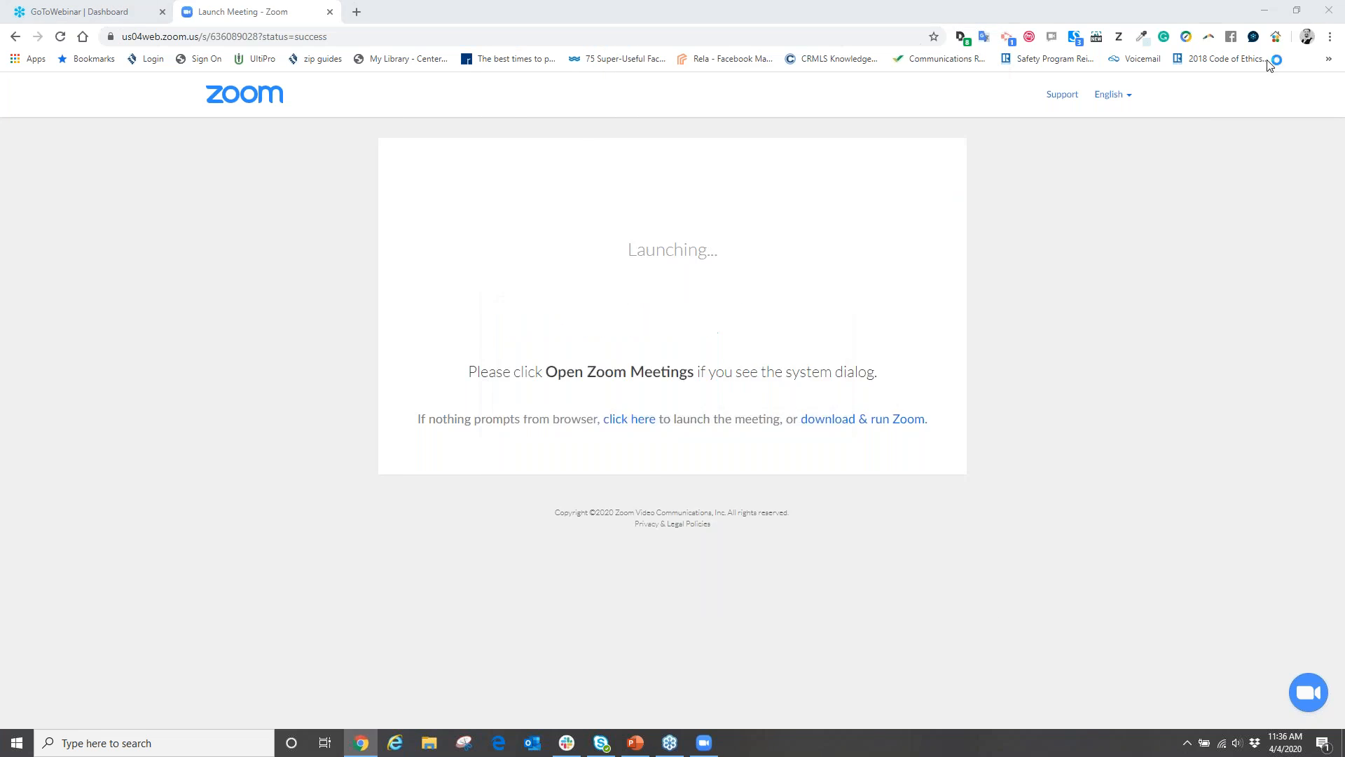